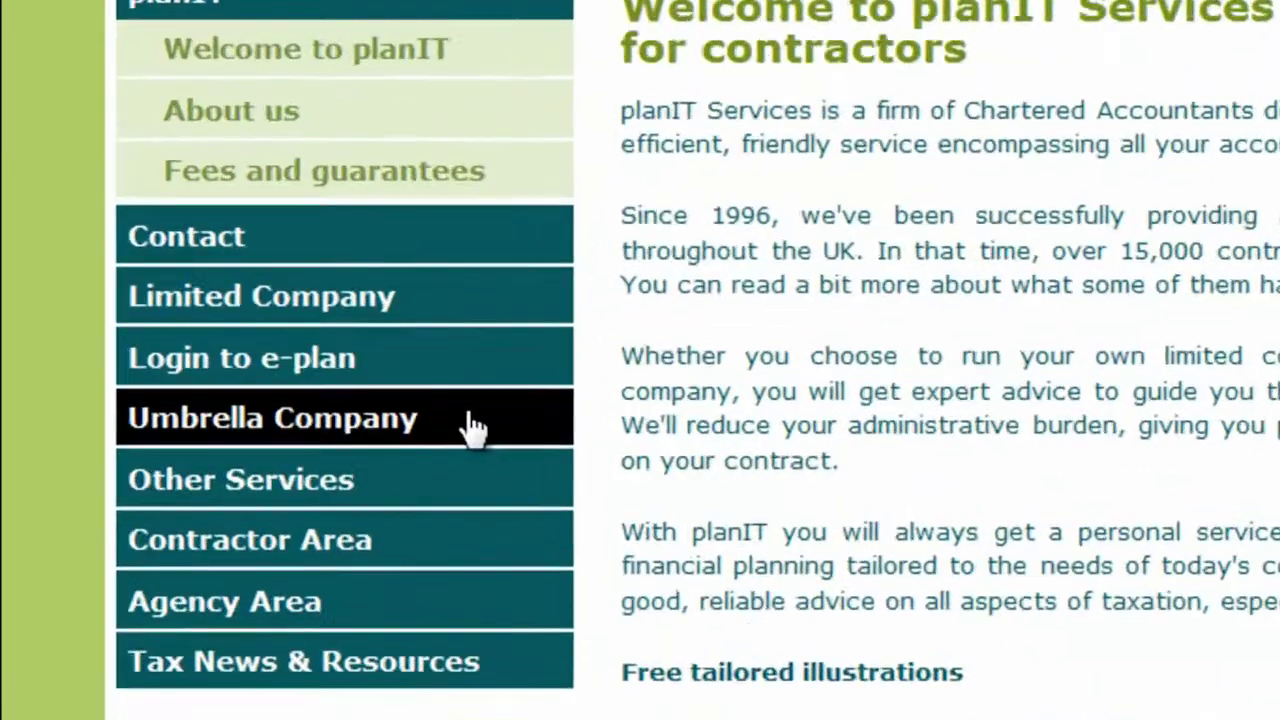
# Expand the Umbrella Company menu and go to the Timesheet login for umbrella contractors.
pyautogui.click(470, 418)
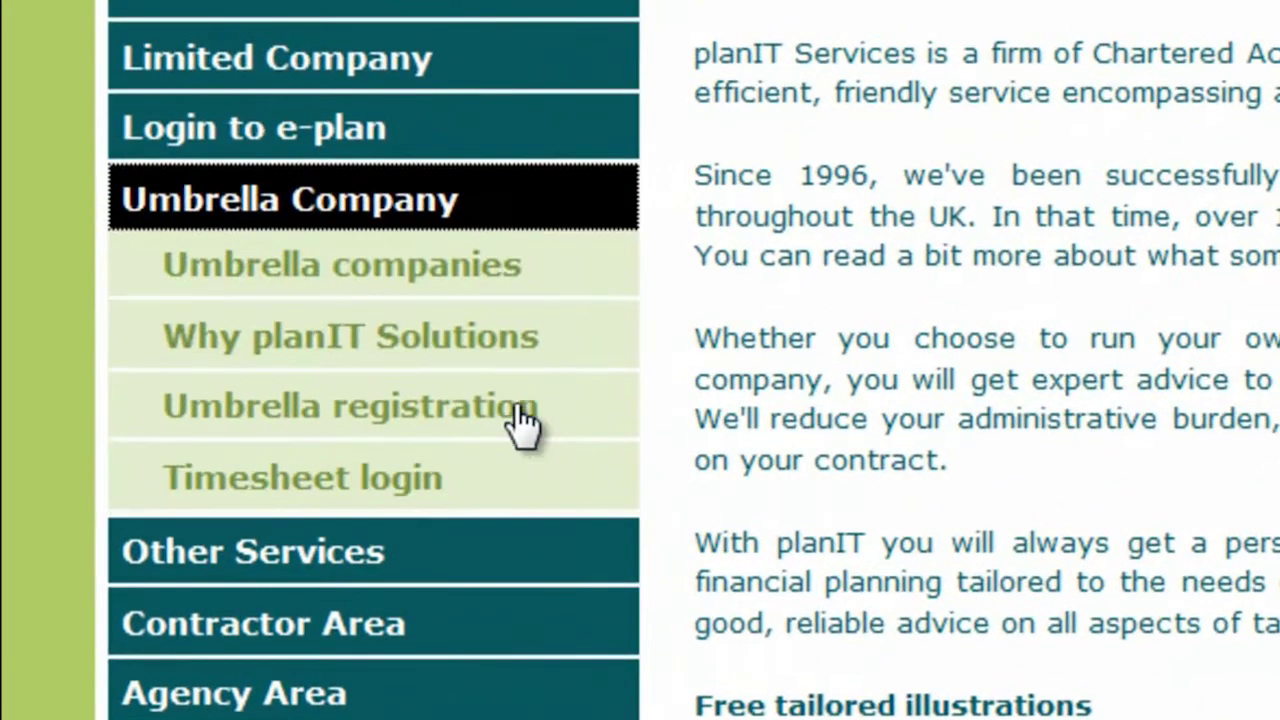
pyautogui.click(440, 487)
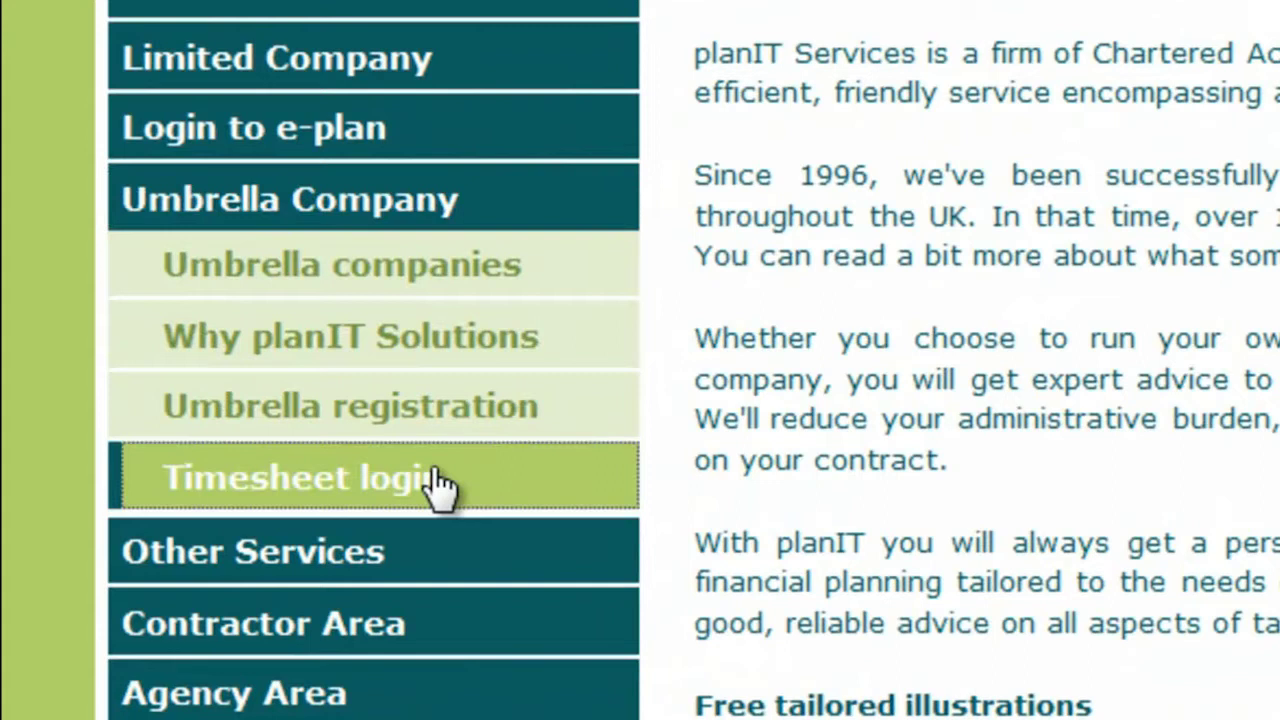
pyautogui.click(437, 484)
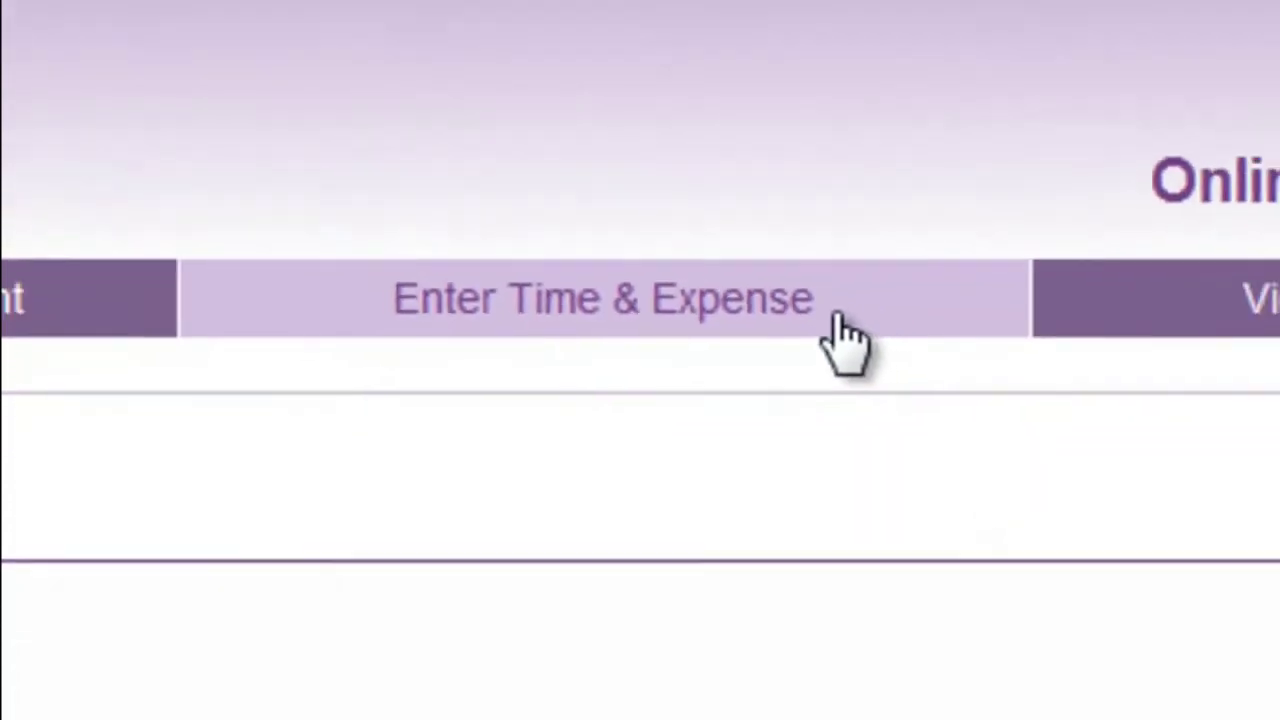
# Open the timesheet for week commencing Monday 02-05-2011 under Enter Time & Expense.
pyautogui.click(824, 302)
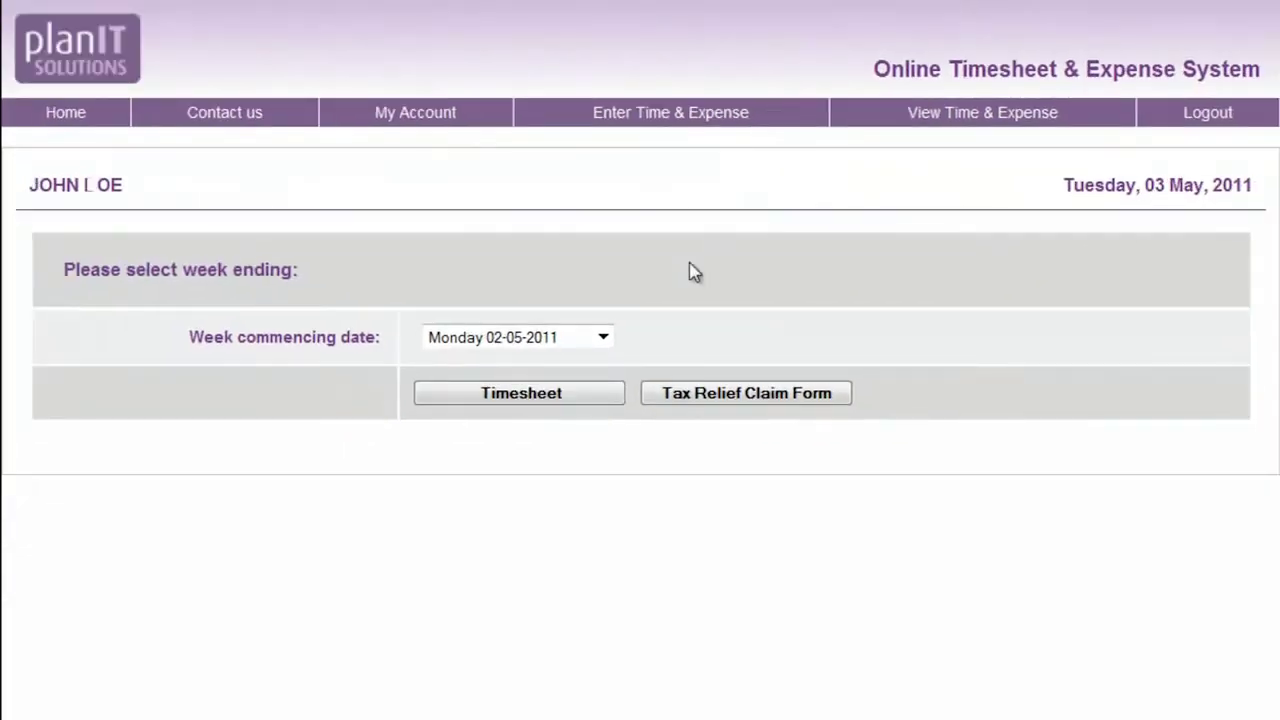
pyautogui.click(603, 337)
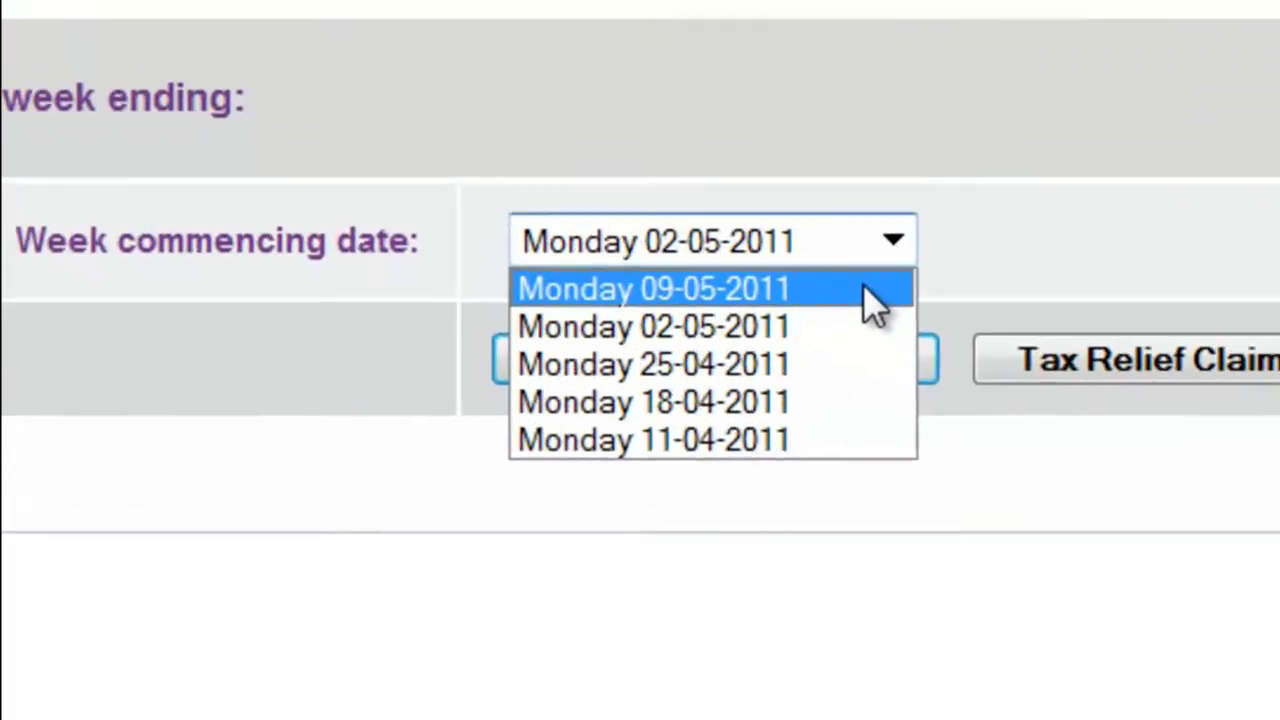
pyautogui.click(830, 326)
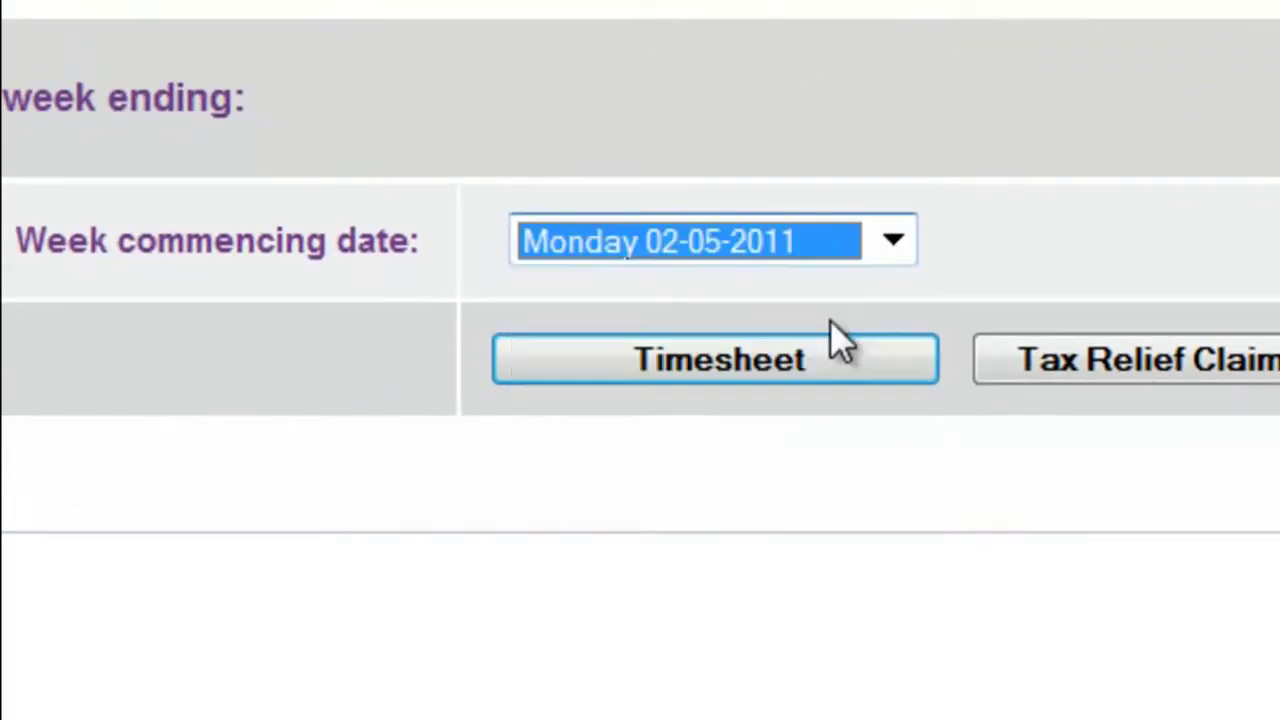
pyautogui.click(825, 362)
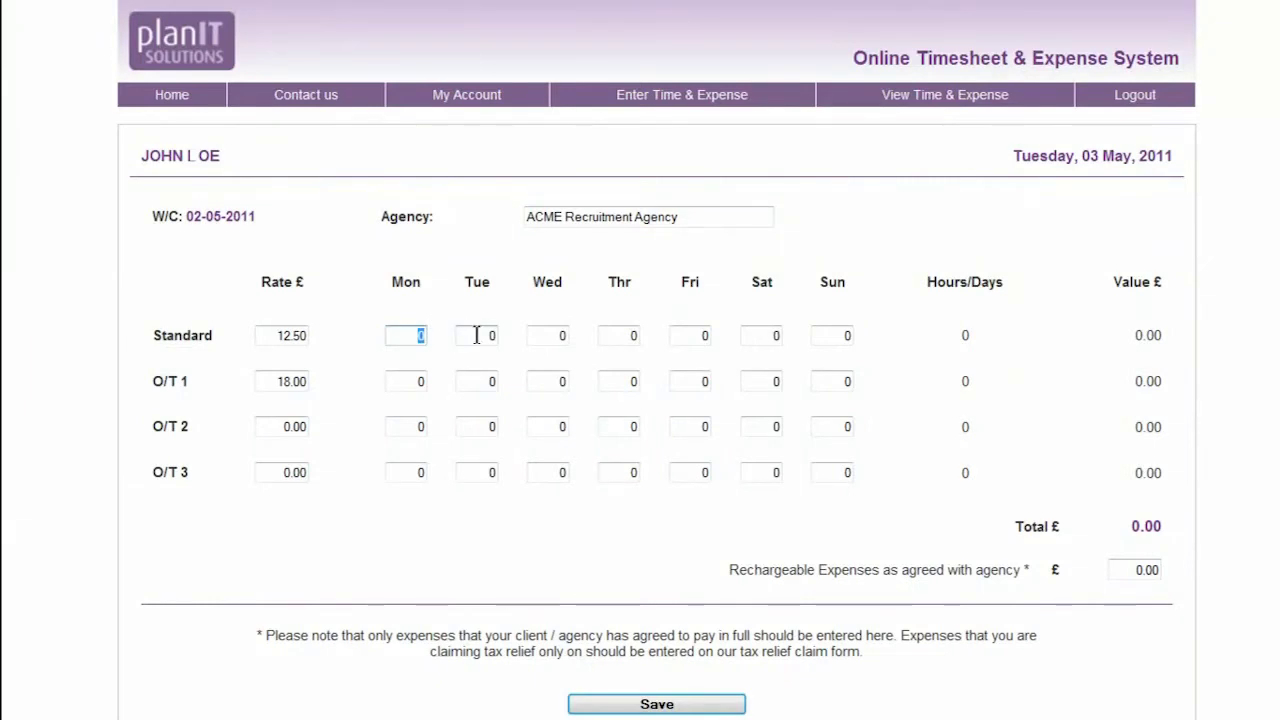
# Enter 8 standard hours for Monday to Friday and 2 overtime hours.
pyautogui.write('8')
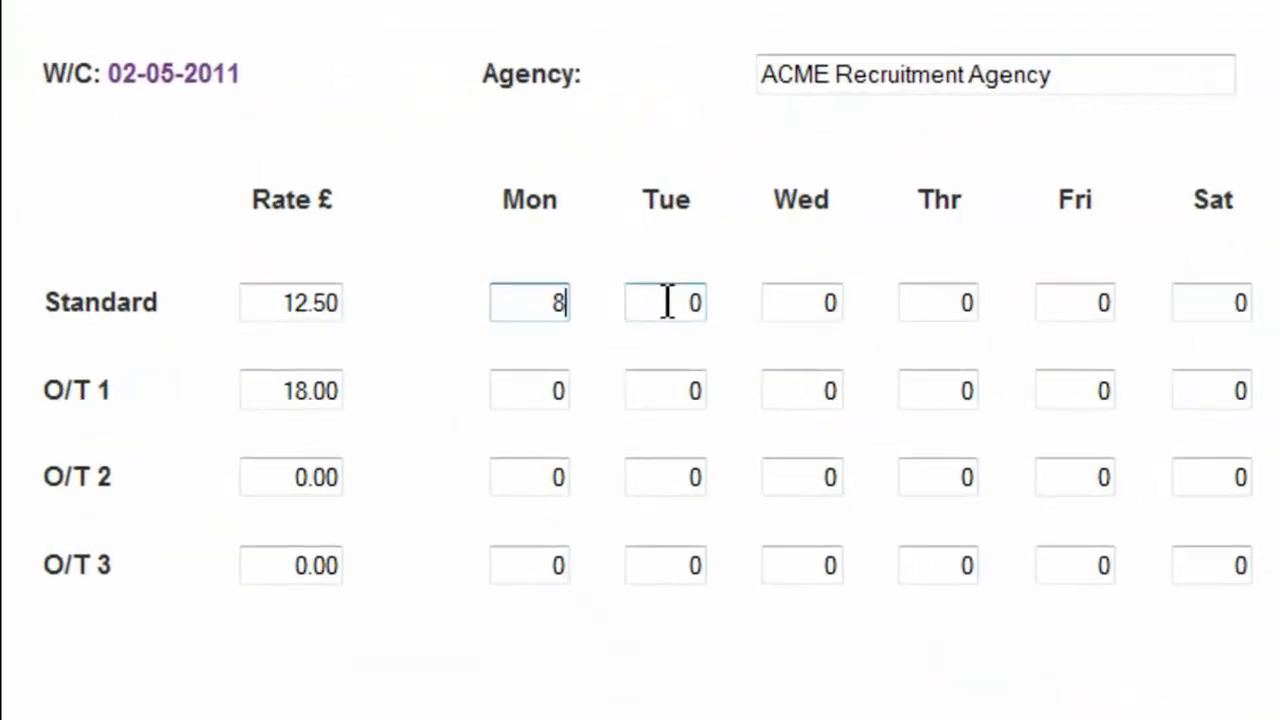
pyautogui.press('Tab')
pyautogui.write('8')
pyautogui.press('Tab')
pyautogui.write('8')
pyautogui.press('Tab')
pyautogui.write('8')
pyautogui.press('Tab')
pyautogui.write('8')
pyautogui.press('Tab')
pyautogui.press('Tab')
pyautogui.press('Tab')
pyautogui.press('Tab')
pyautogui.press('Tab')
pyautogui.press('Tab')
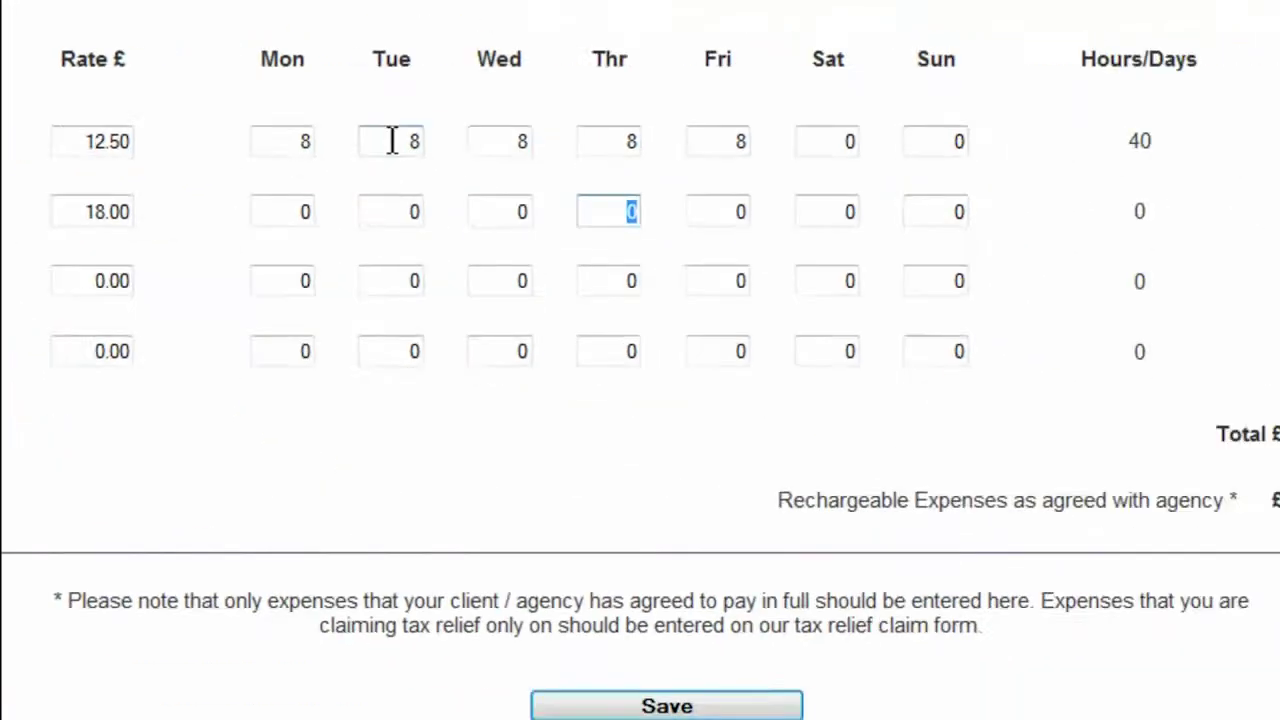
pyautogui.write('2')
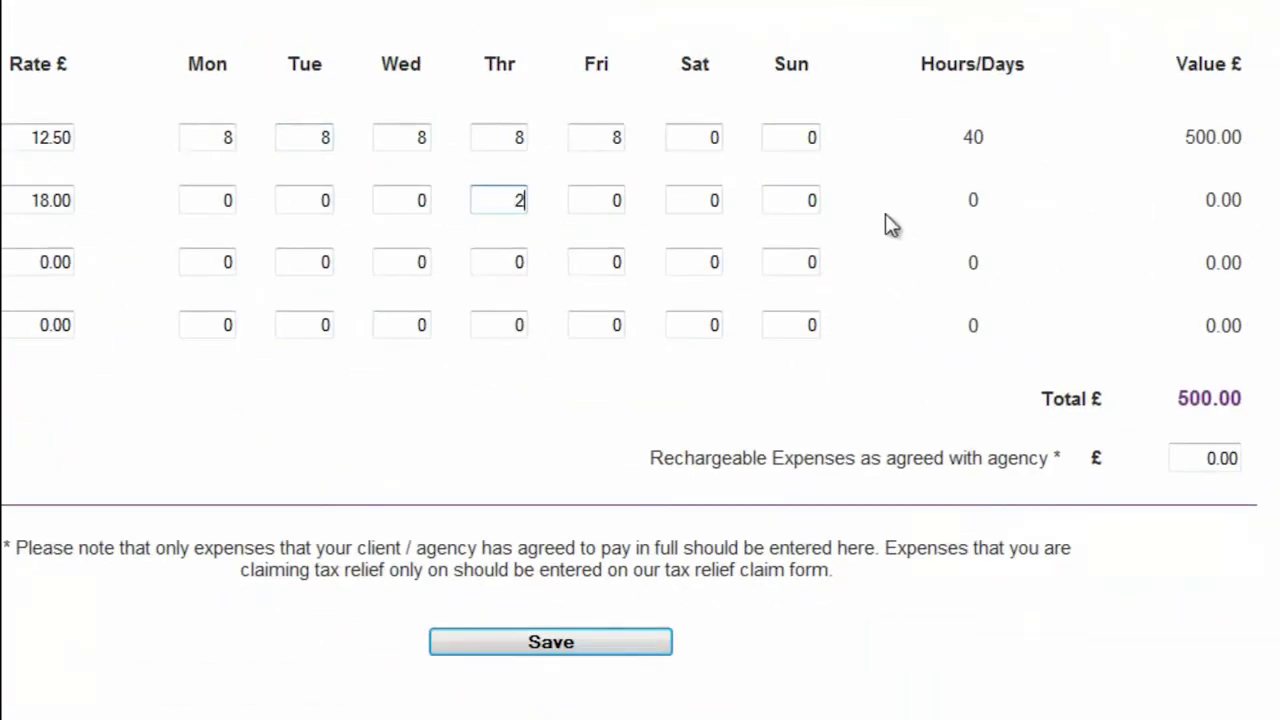
# Set rechargeable expenses to £65.00 and save the timesheet.
pyautogui.click(1206, 455)
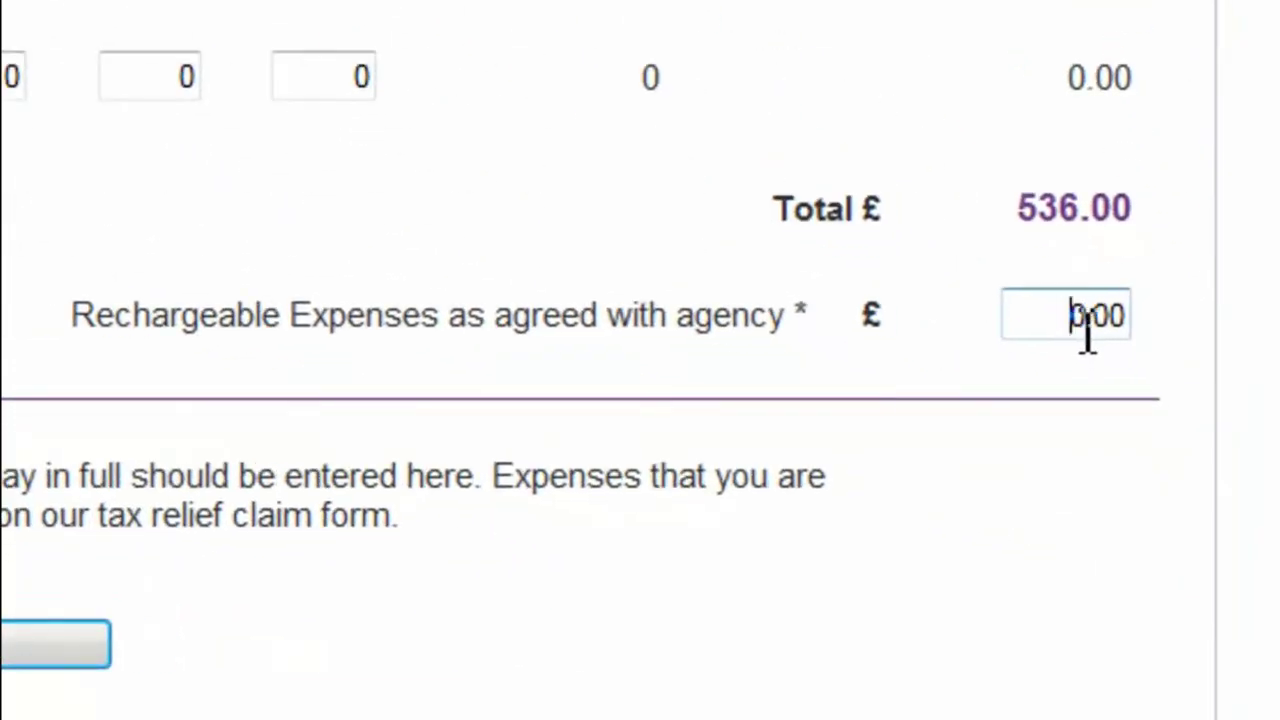
pyautogui.moveTo(1092, 314); pyautogui.dragTo(1068, 316)
pyautogui.write('65')
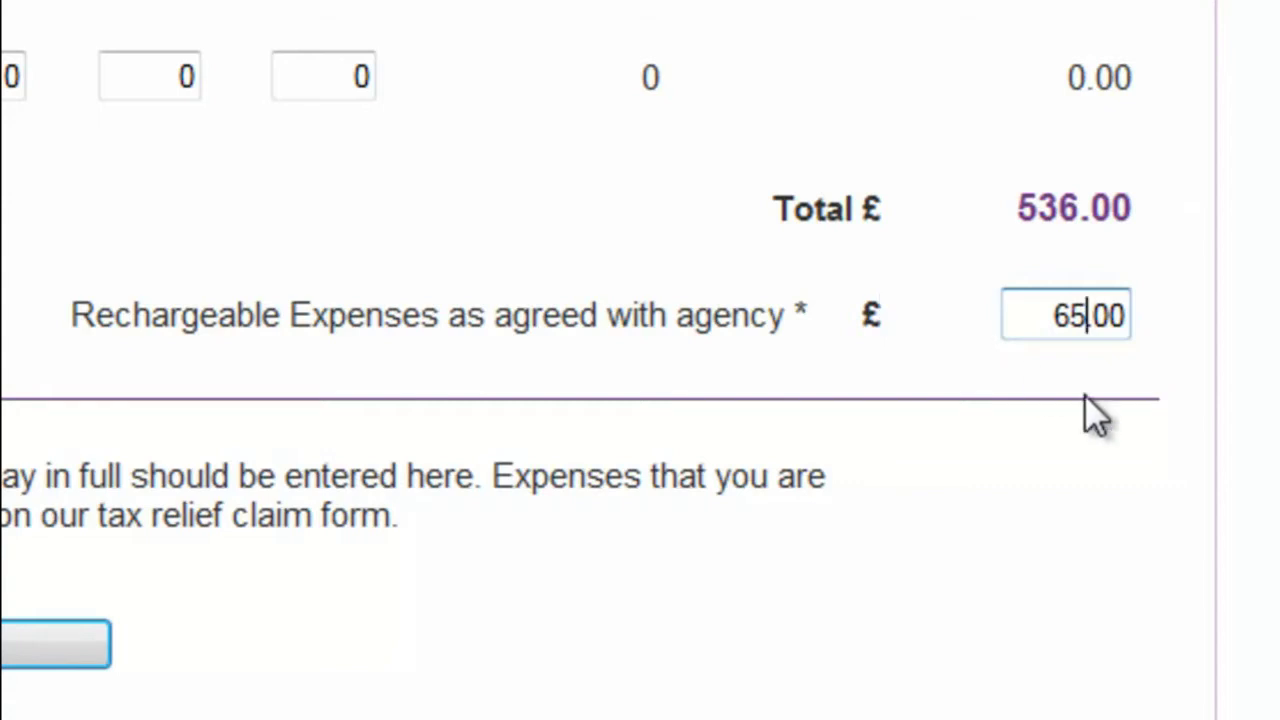
pyautogui.click(1170, 340)
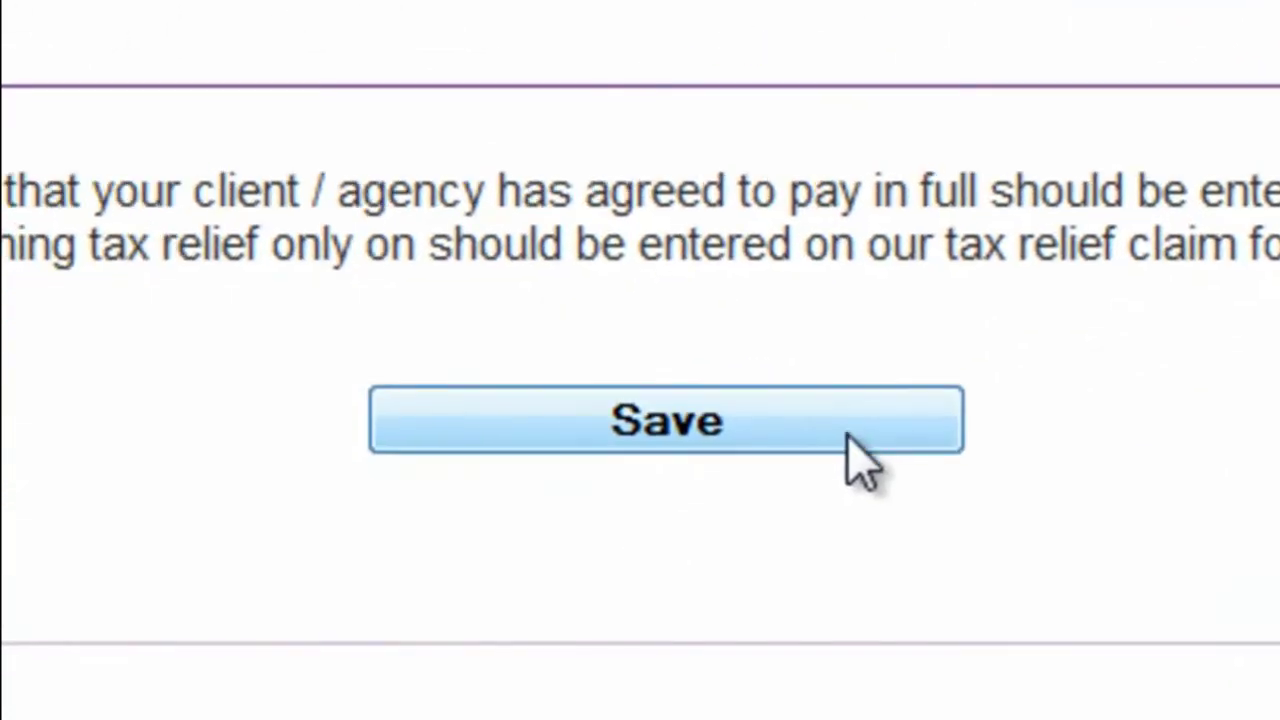
pyautogui.click(54, 645)
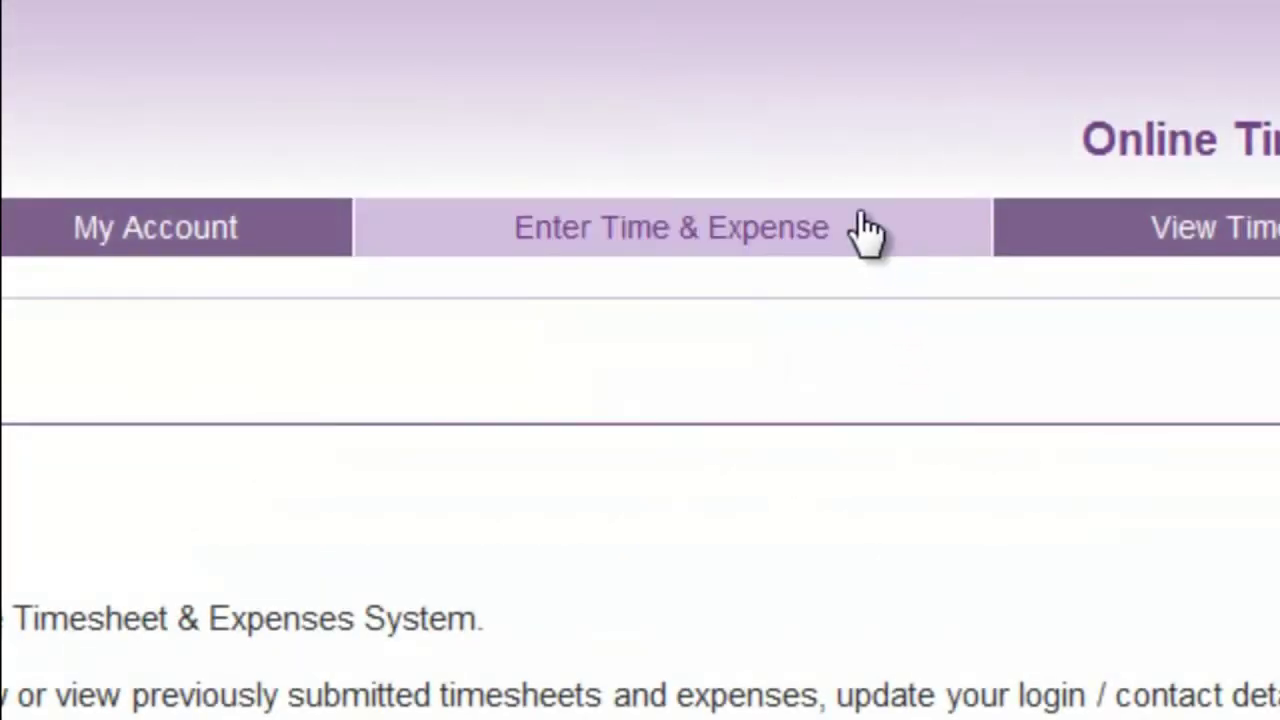
# Open the Tax Relief Claim Form for week commencing Monday 02-05-2011.
pyautogui.click(866, 230)
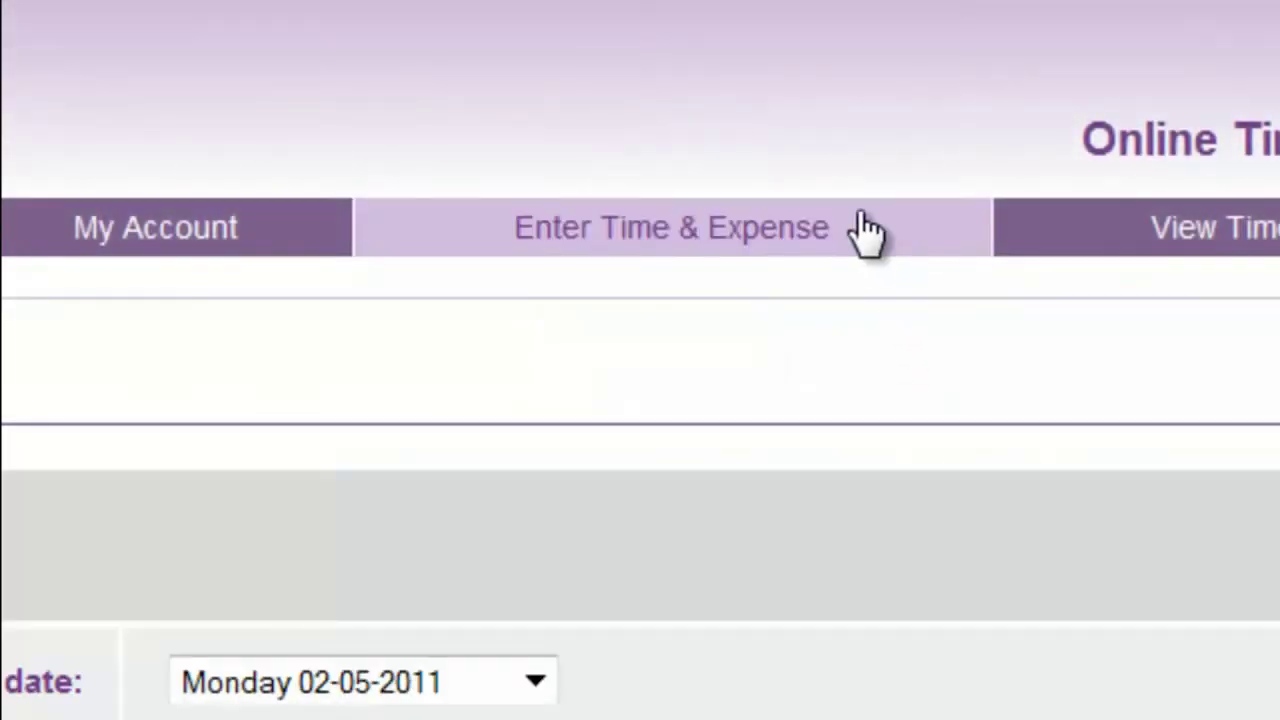
pyautogui.click(537, 683)
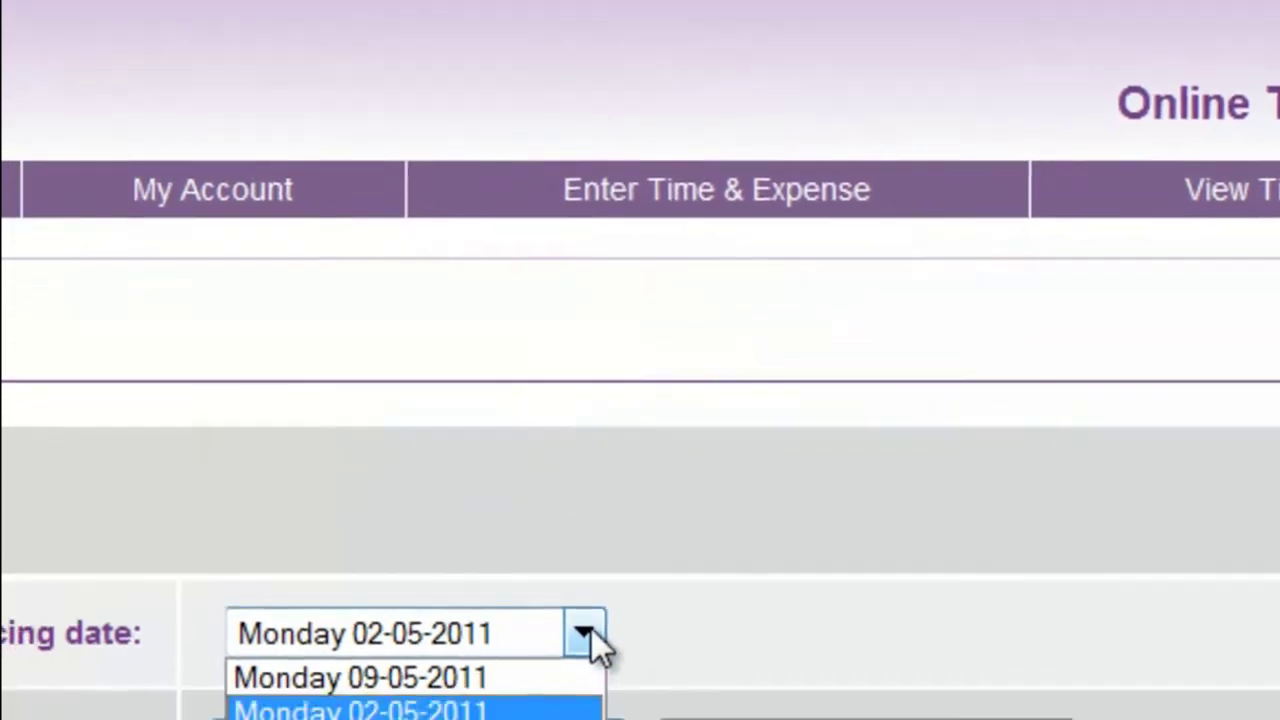
pyautogui.click(545, 708)
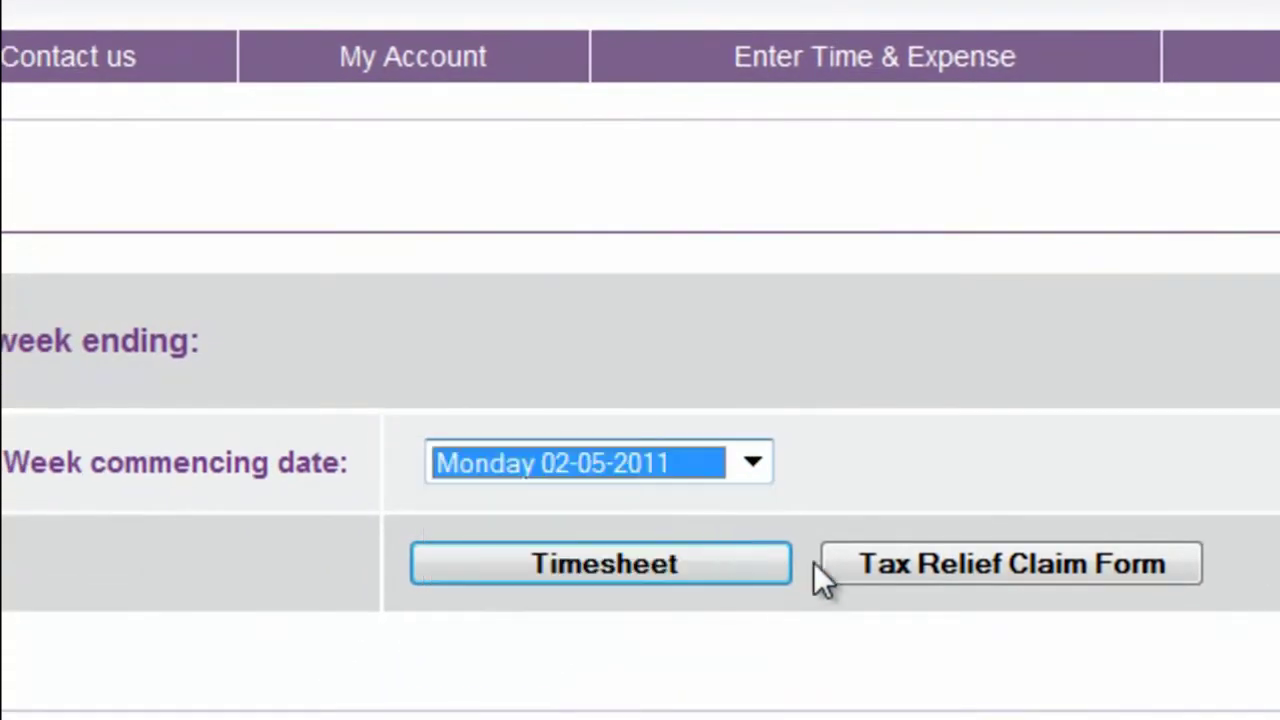
pyautogui.click(856, 573)
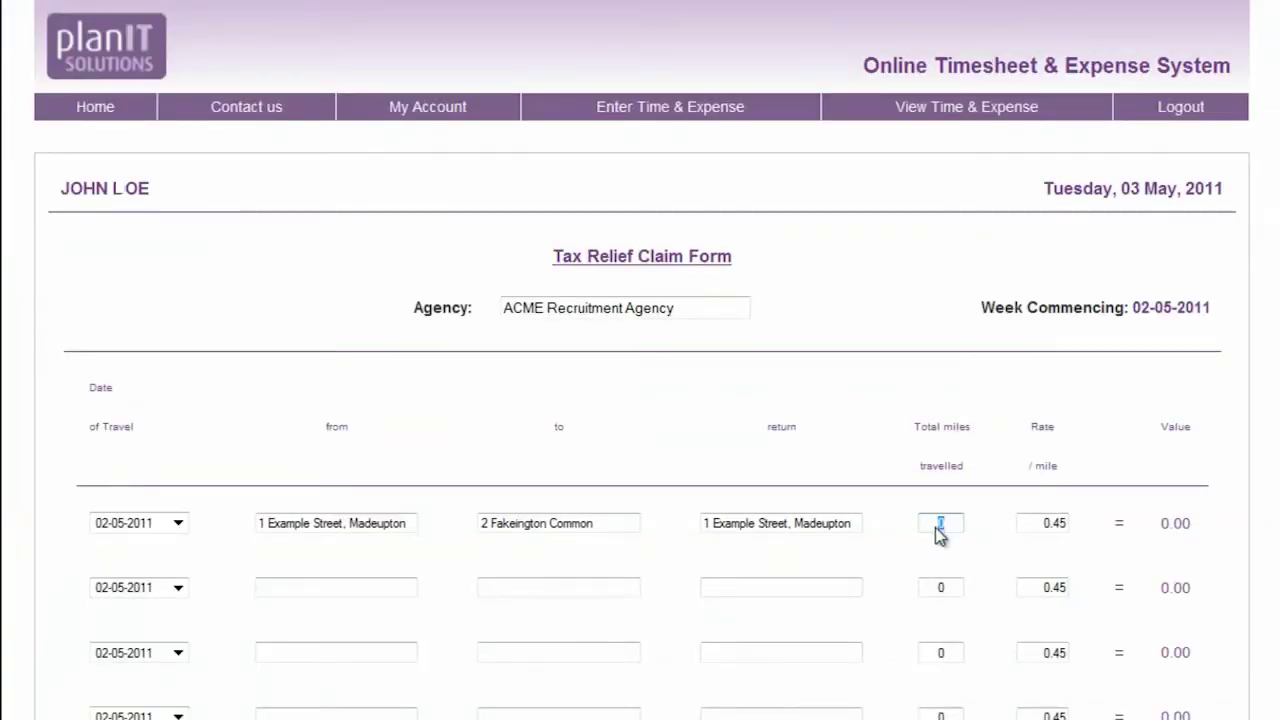
# Add a 03-05-2011 journey with the same pasted addresses and a 0.20 rate per mile.
pyautogui.write('22')
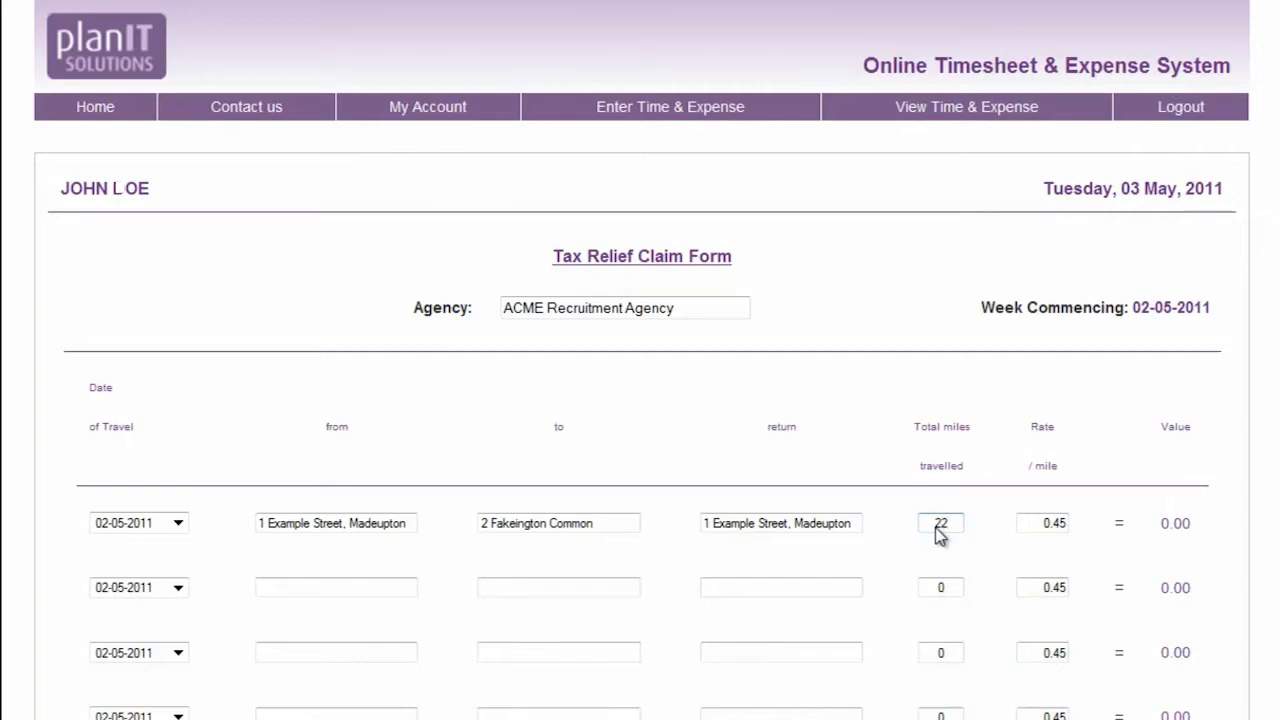
pyautogui.click(178, 587)
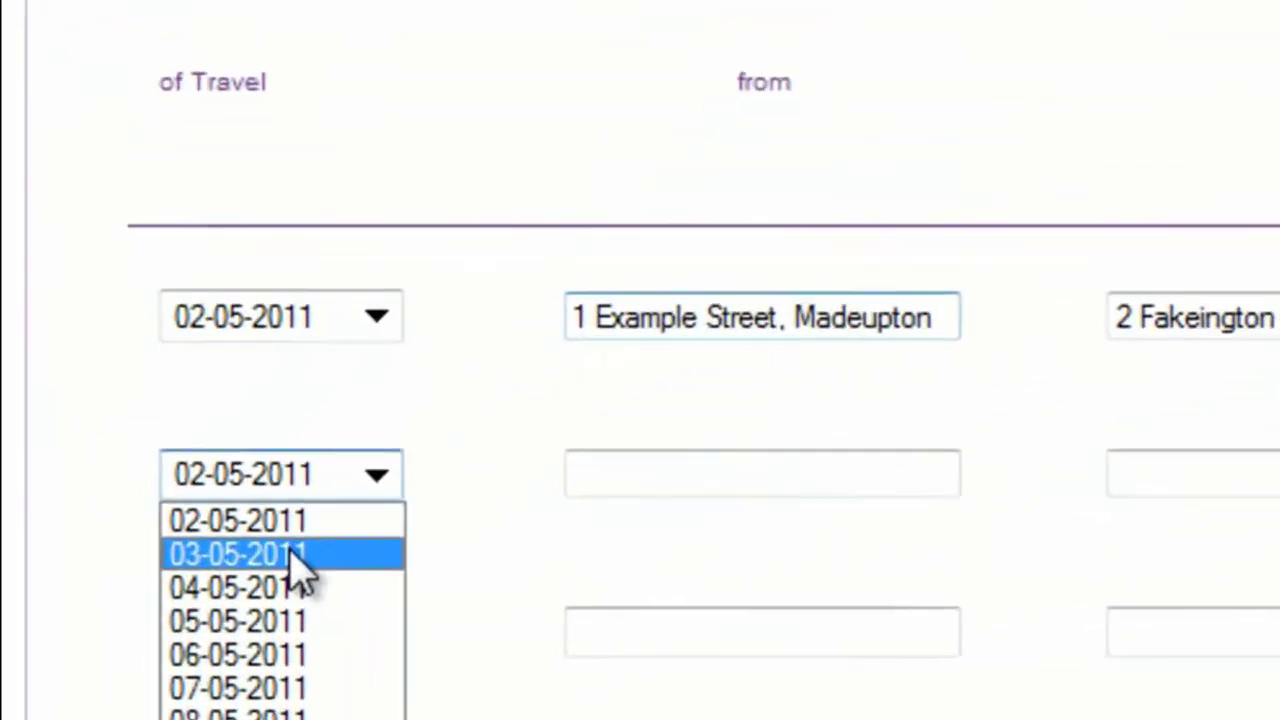
pyautogui.click(292, 560)
pyautogui.click(826, 503)
pyautogui.write('1 Example Street, Madeupton')
pyautogui.click(1266, 486)
pyautogui.write('2 Fakeington')
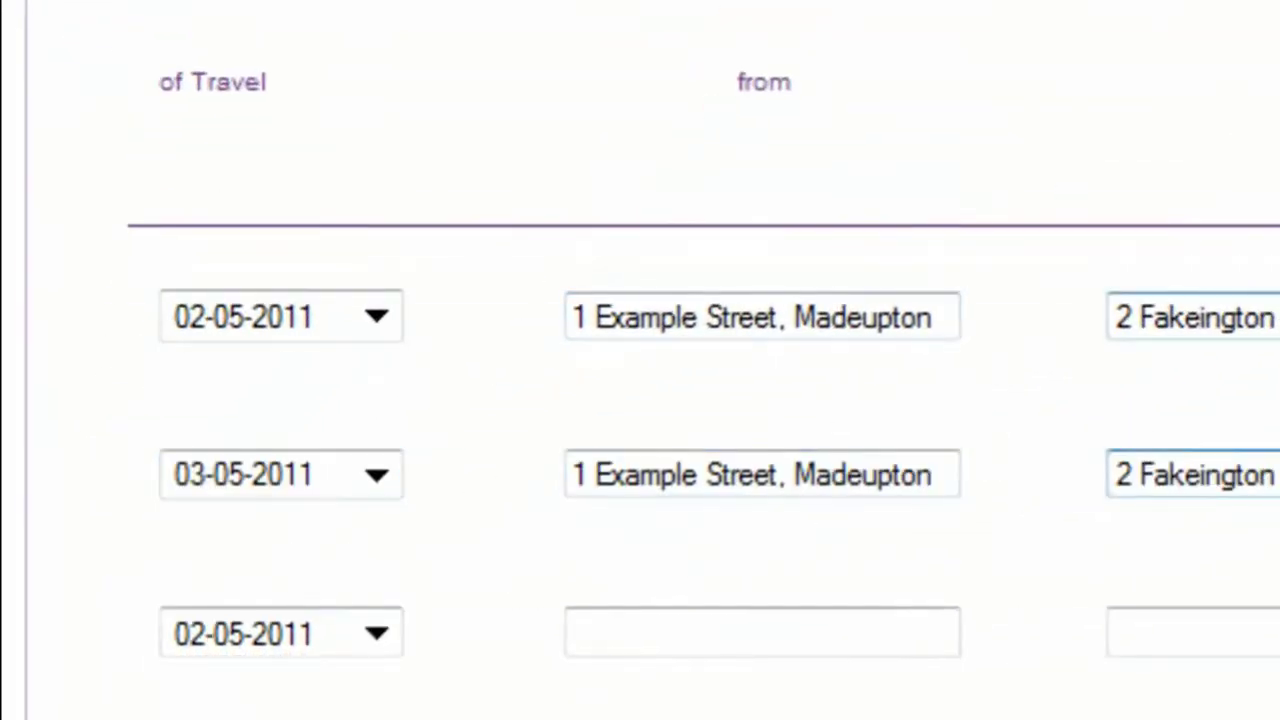
pyautogui.click(1190, 317)
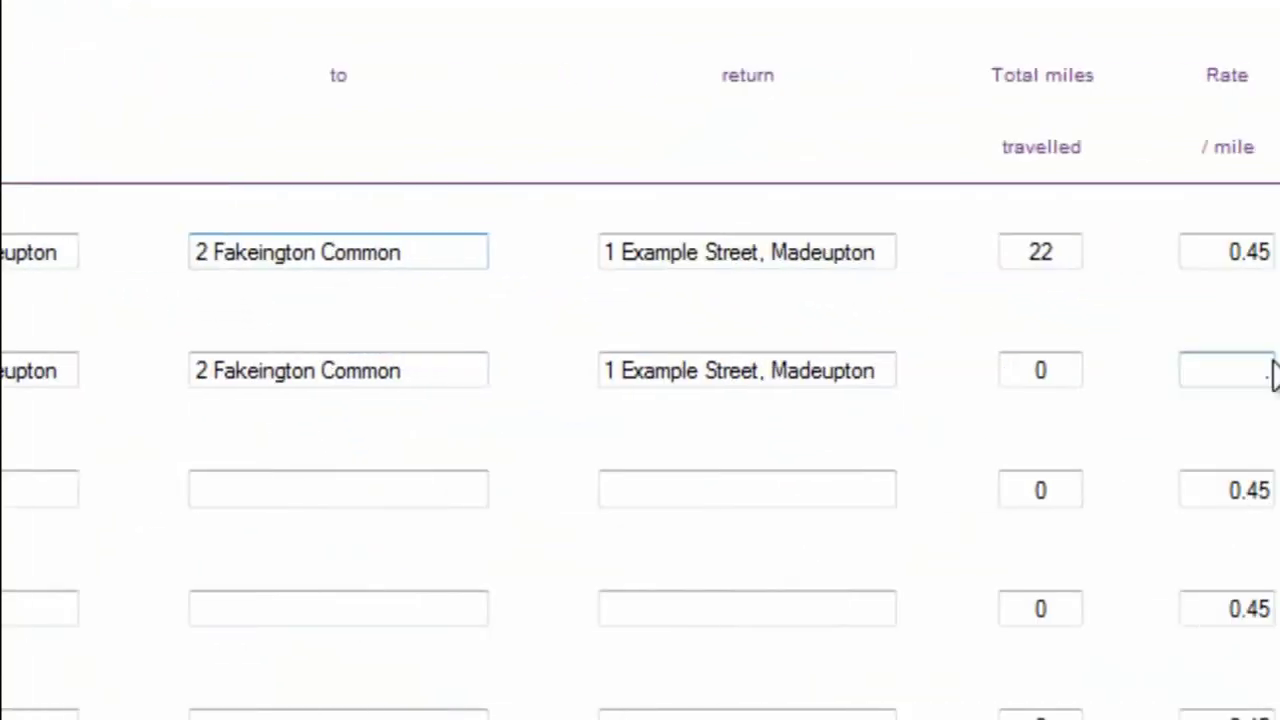
pyautogui.click(709, 370)
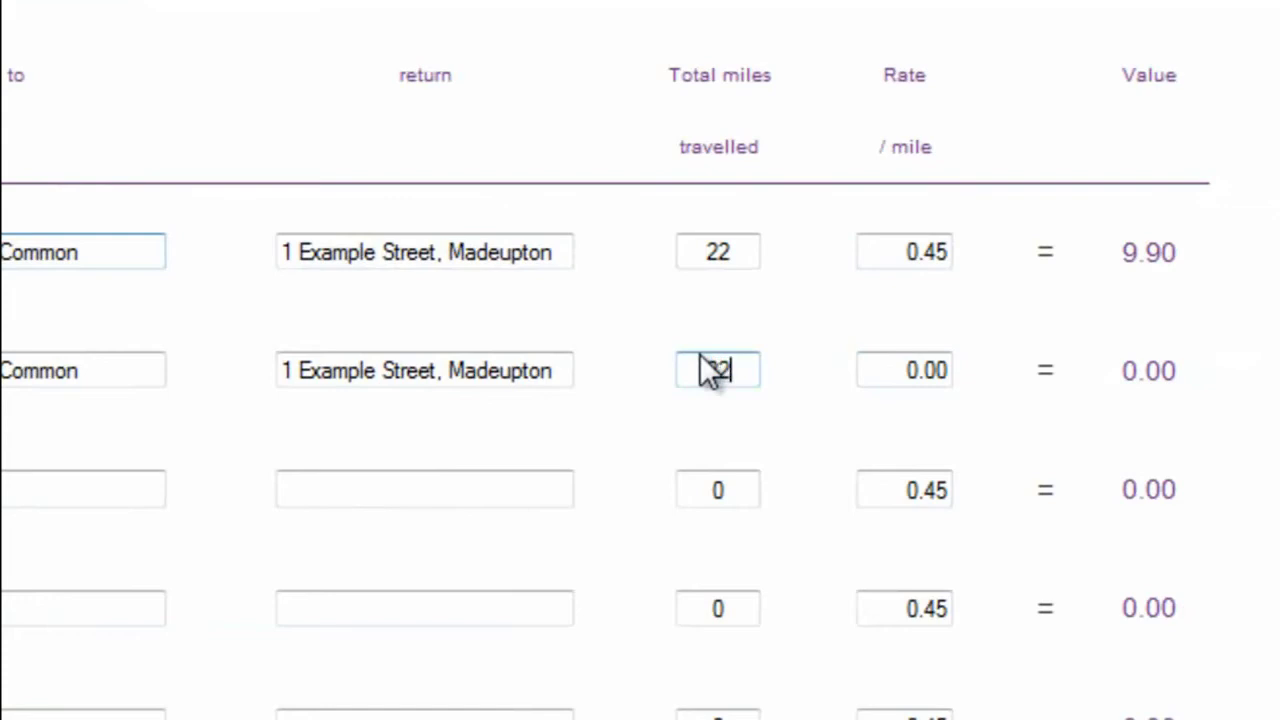
pyautogui.click(897, 360)
pyautogui.write('0.20')
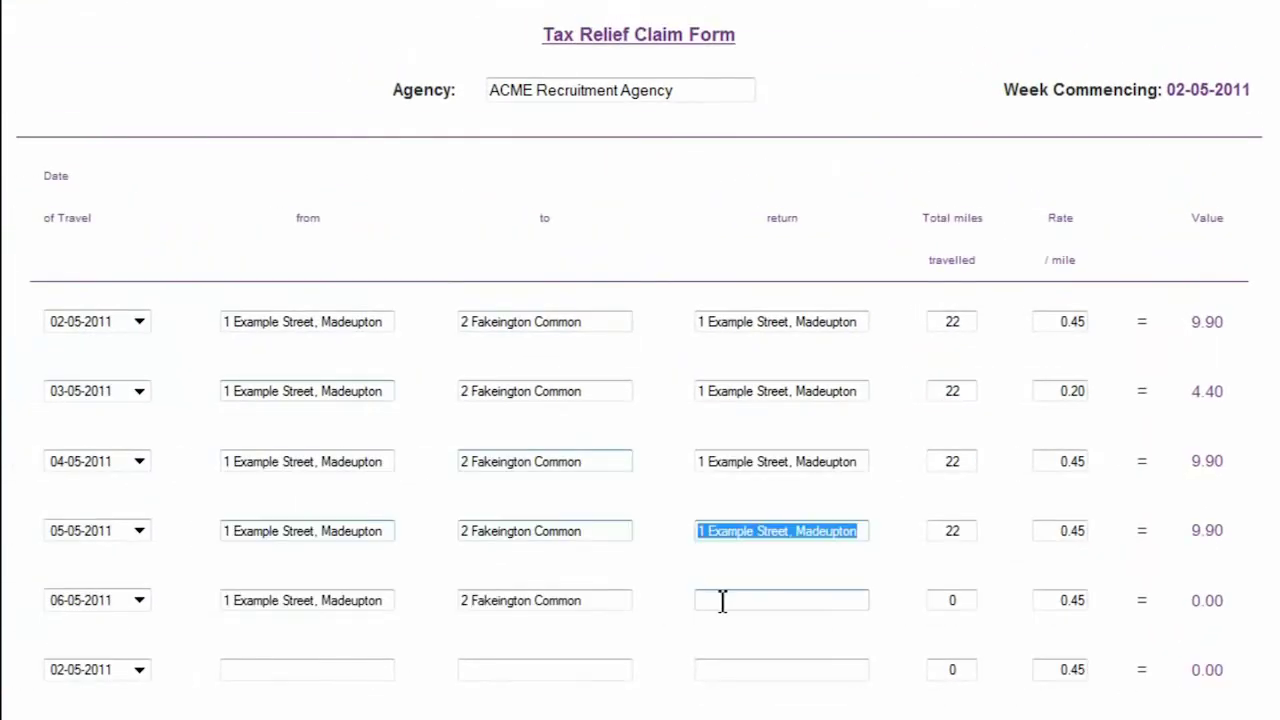
# Paste the home address as the 06-05-2011 return point and set its total miles to 22.
pyautogui.click(723, 600)
pyautogui.write('1 Example Street, Madeupton')
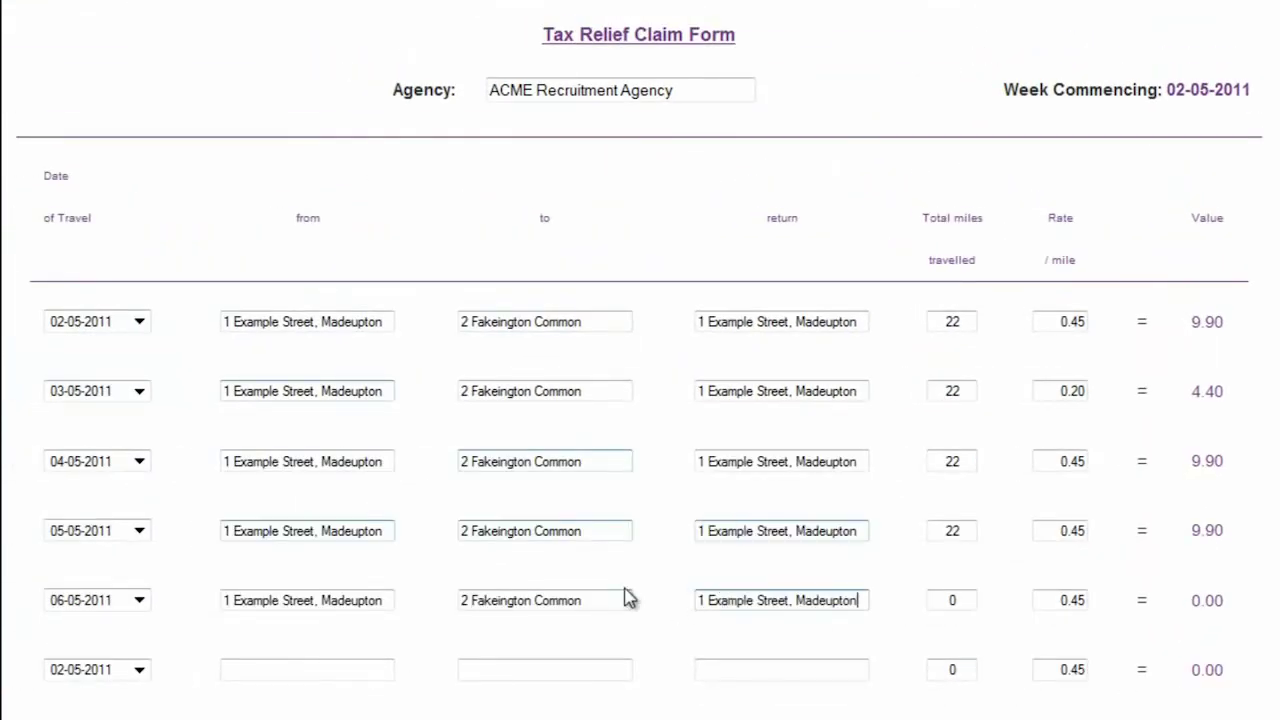
pyautogui.doubleClick(966, 606)
pyautogui.write('22')
pyautogui.click(741, 669)
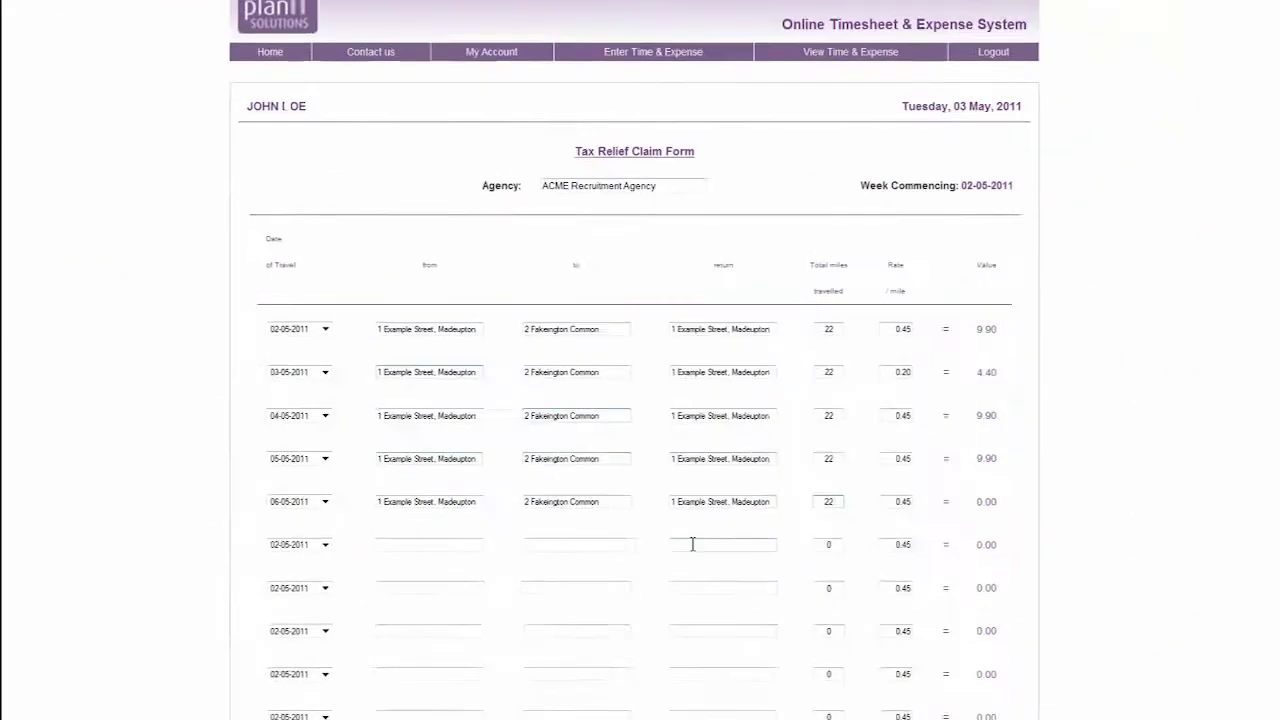
# Enter a Rail / Bus fare of 25 for the first day in the expenses table.
pyautogui.scroll(-3, 694, 506)
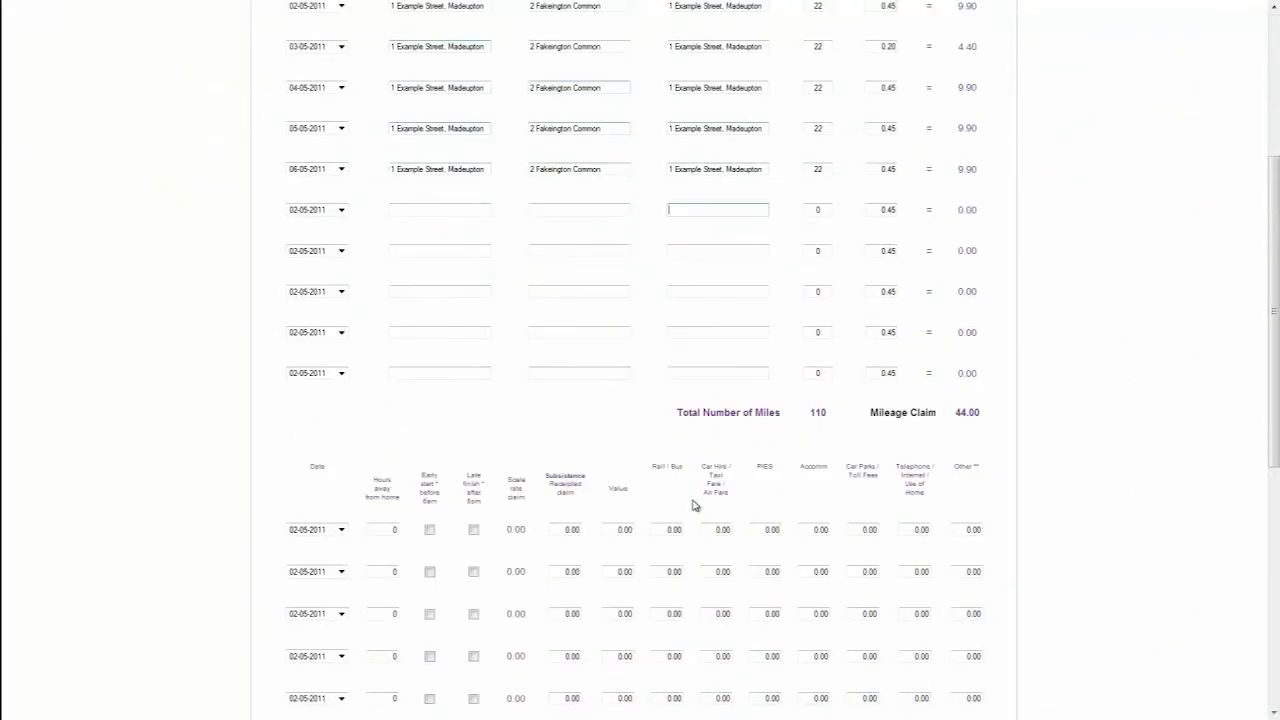
pyautogui.scroll(-2, 692, 504)
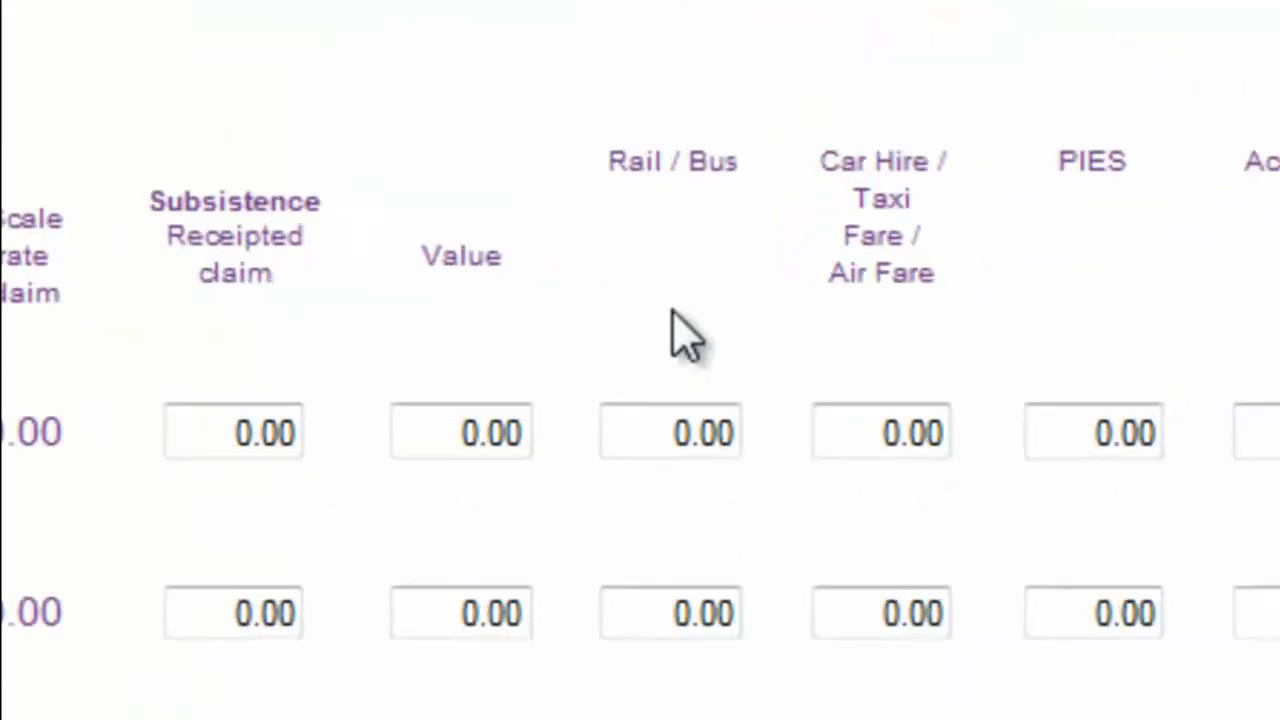
pyautogui.doubleClick(672, 425)
pyautogui.write('25')
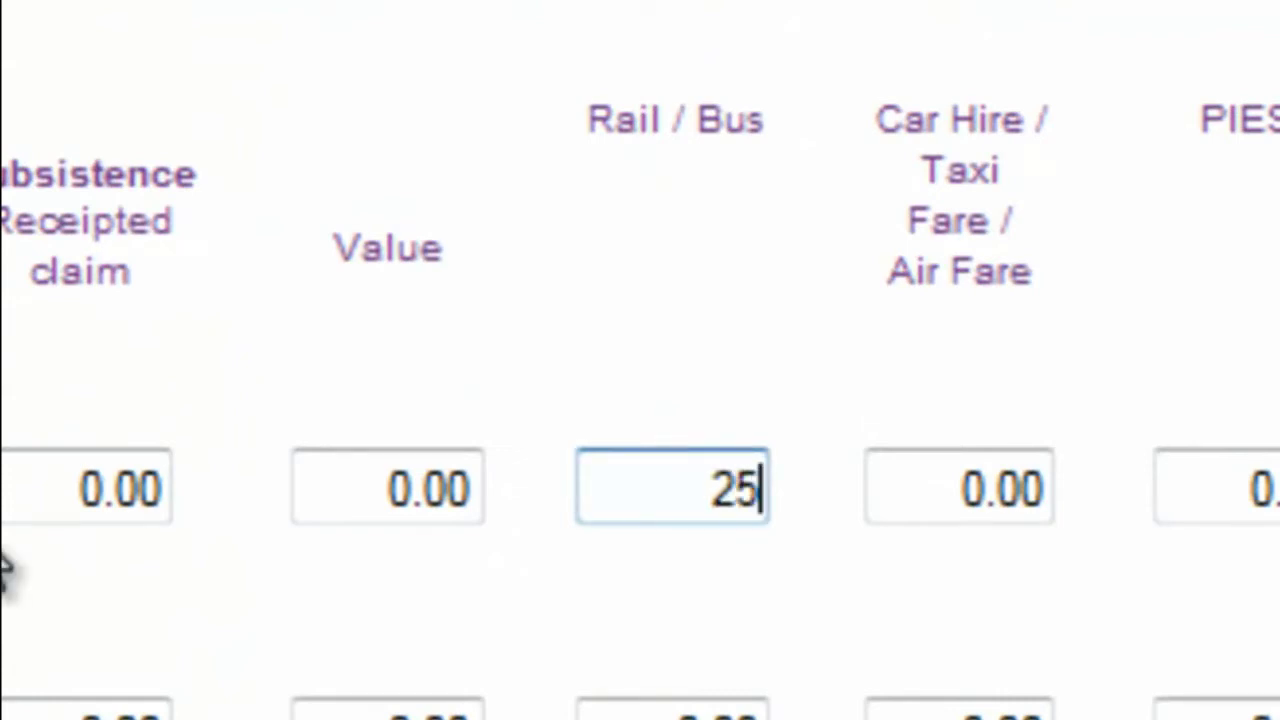
pyautogui.click(830, 484)
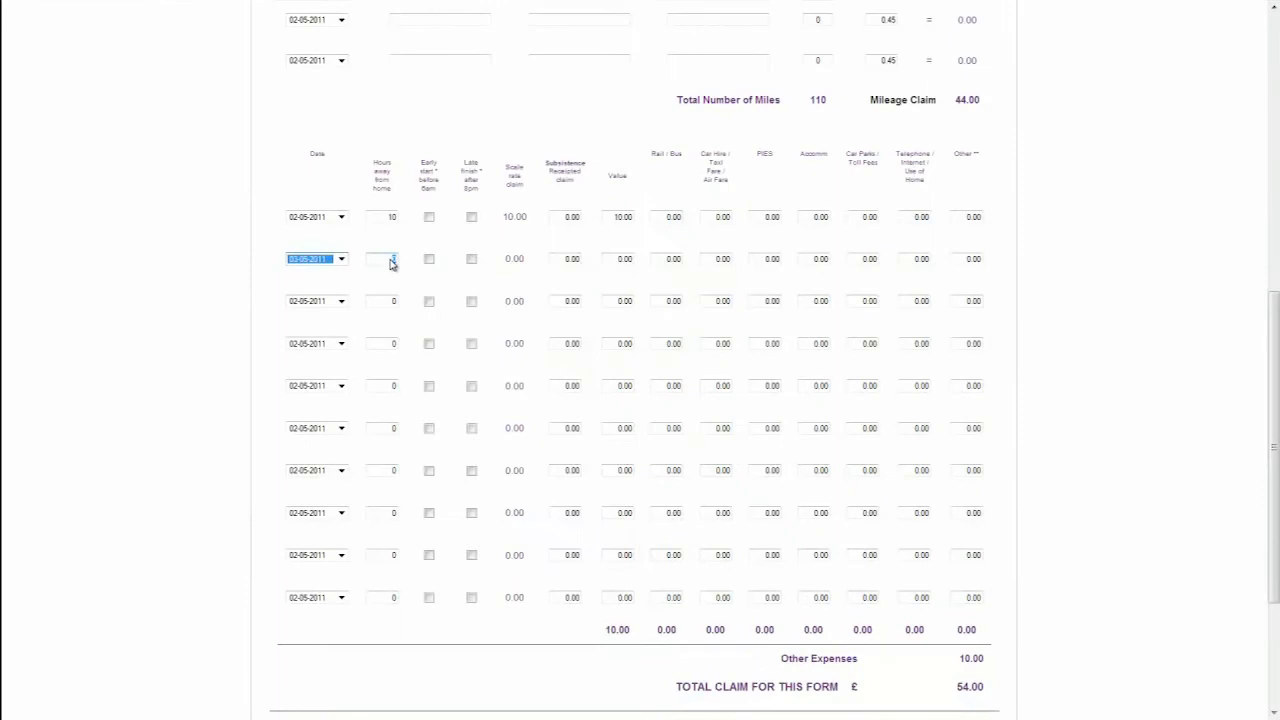
# Claim 10 hours away from home for 03-05-2011 and add a 04-05-2011 row.
pyautogui.click(393, 260)
pyautogui.write('10')
pyautogui.click(341, 301)
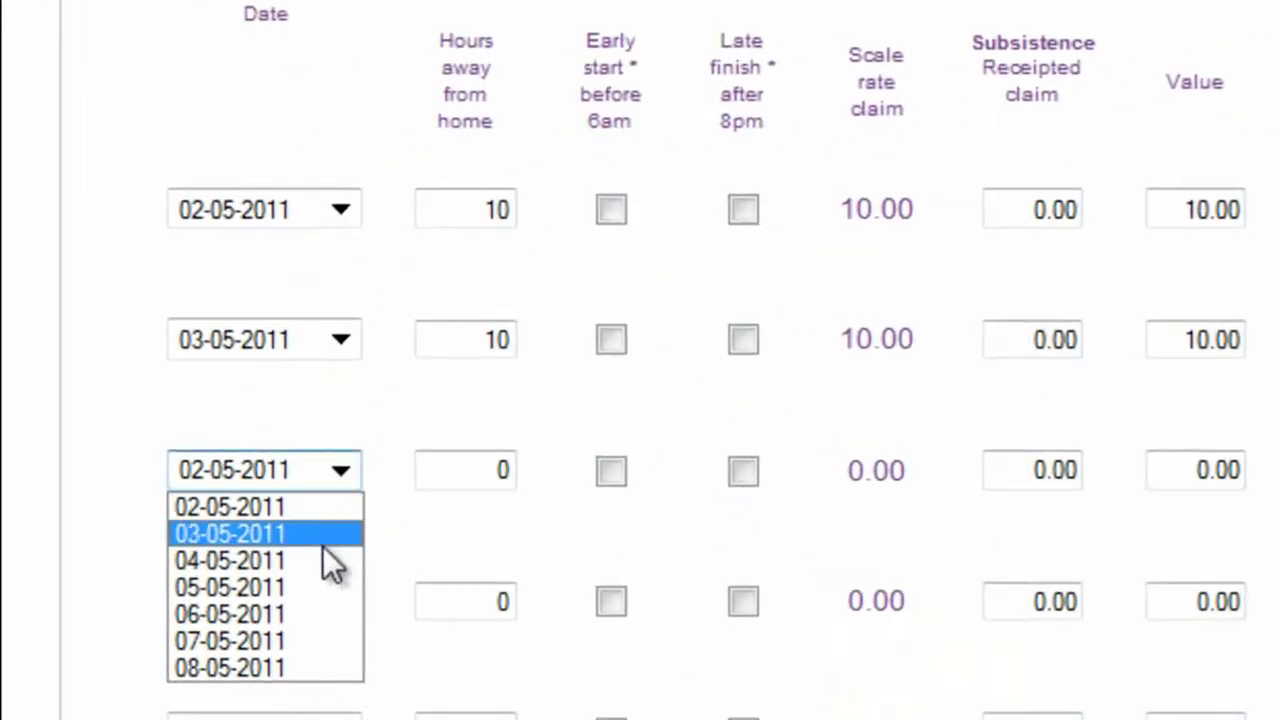
pyautogui.click(314, 566)
pyautogui.click(471, 478)
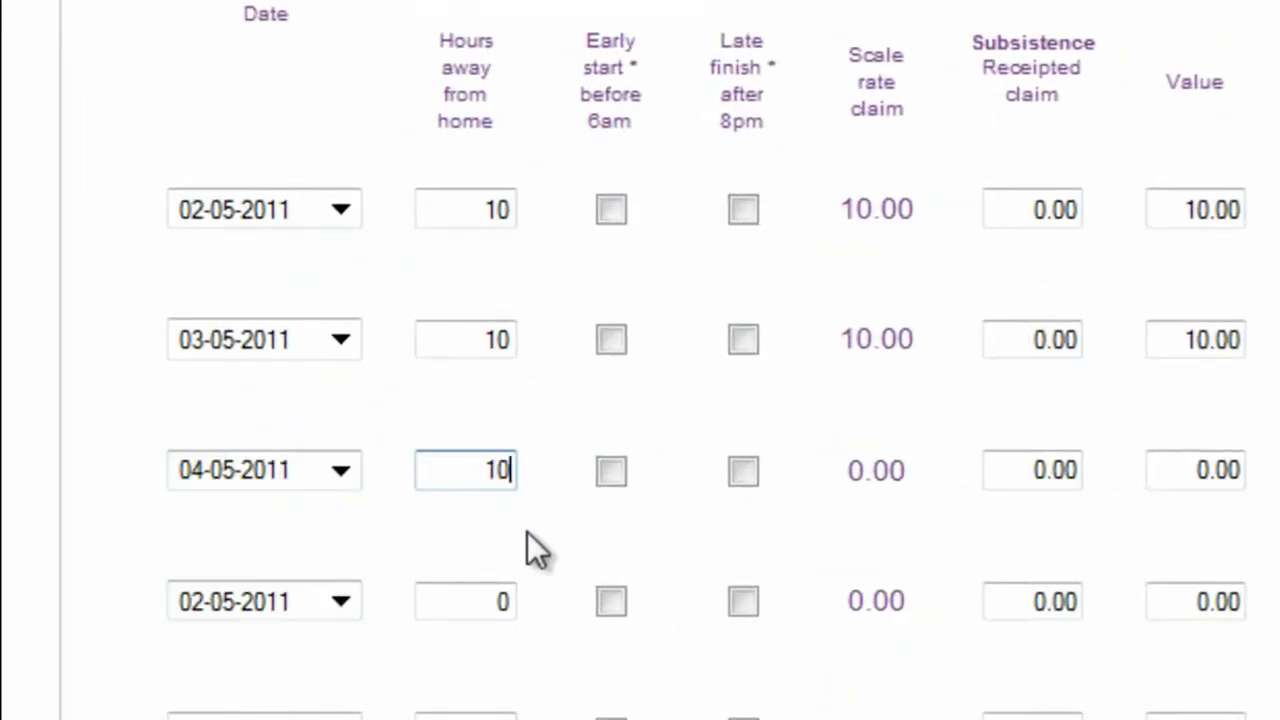
pyautogui.click(484, 604)
# Claim 13 hours with a late finish for 05-05-2011, and 0 hours for 06-05-2011.
pyautogui.click(345, 598)
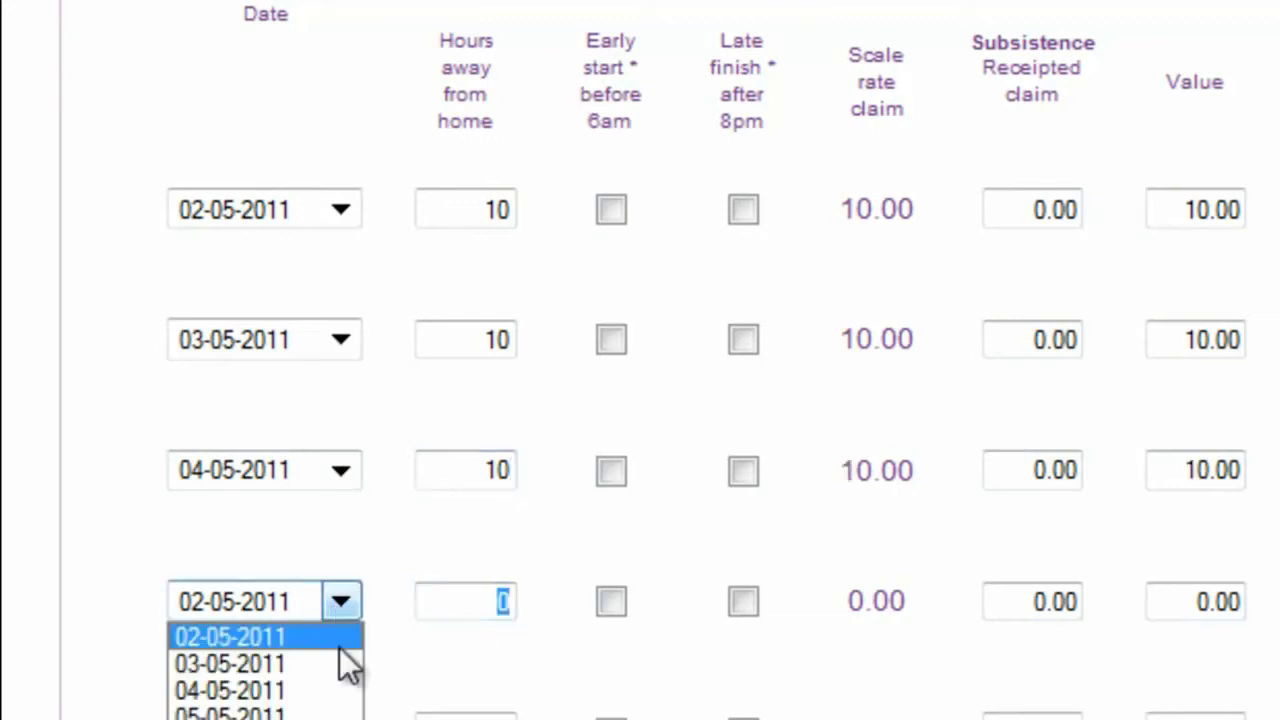
pyautogui.click(314, 712)
pyautogui.click(515, 612)
pyautogui.press('BackSpace')
pyautogui.write('13')
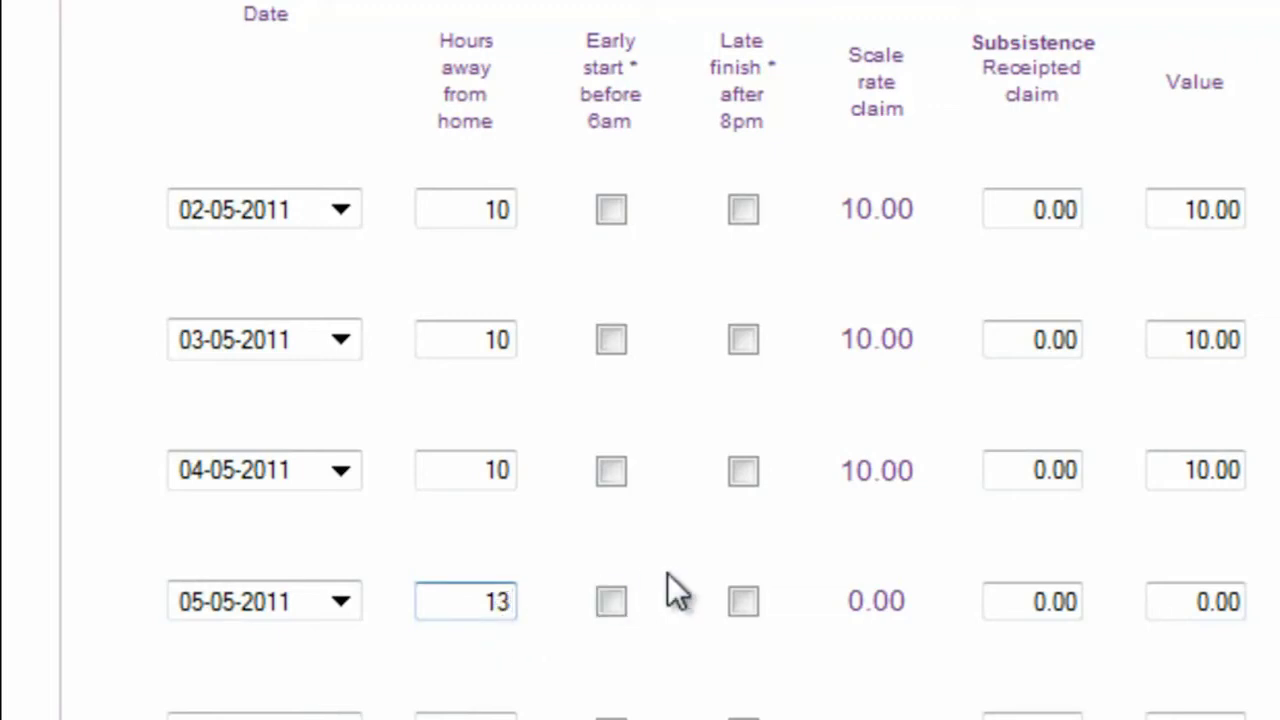
pyautogui.click(745, 612)
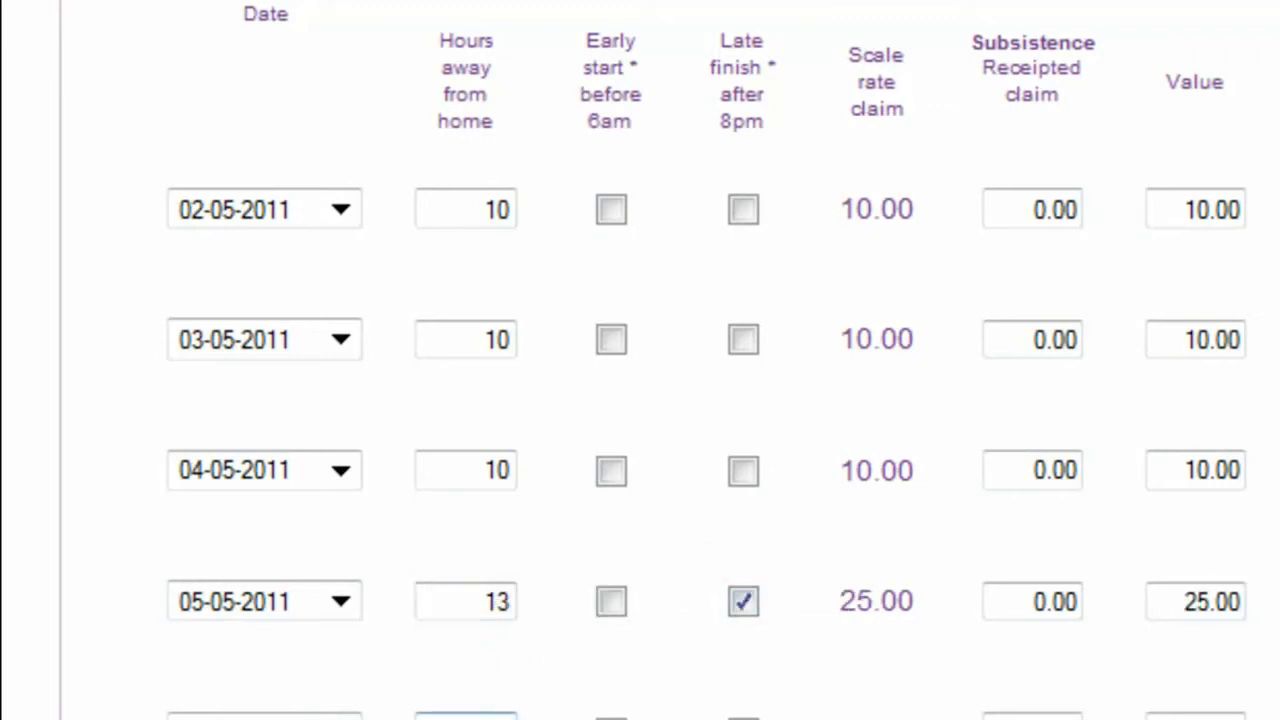
pyautogui.press('Tab')
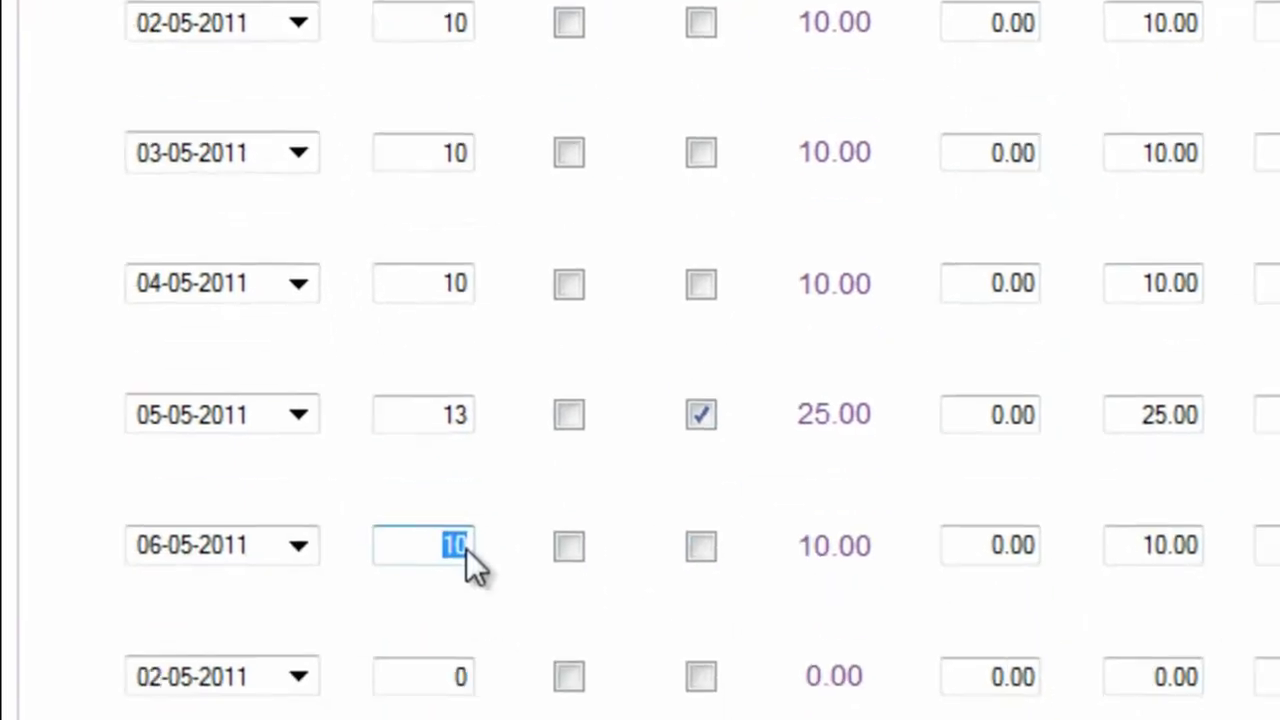
pyautogui.write('0')
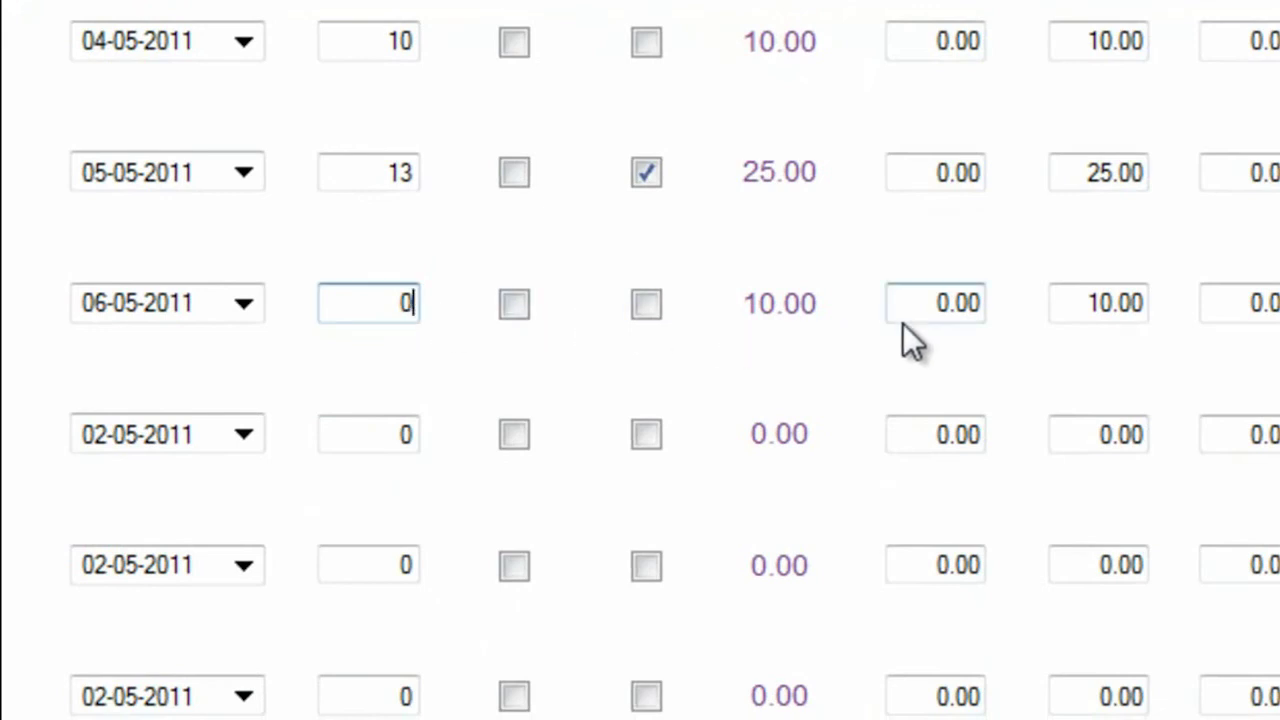
# Enter 14.55 receipted subsistence, 4.00 car parking and 1.20 telephone/internet costs.
pyautogui.click(942, 298)
pyautogui.write('14.5')
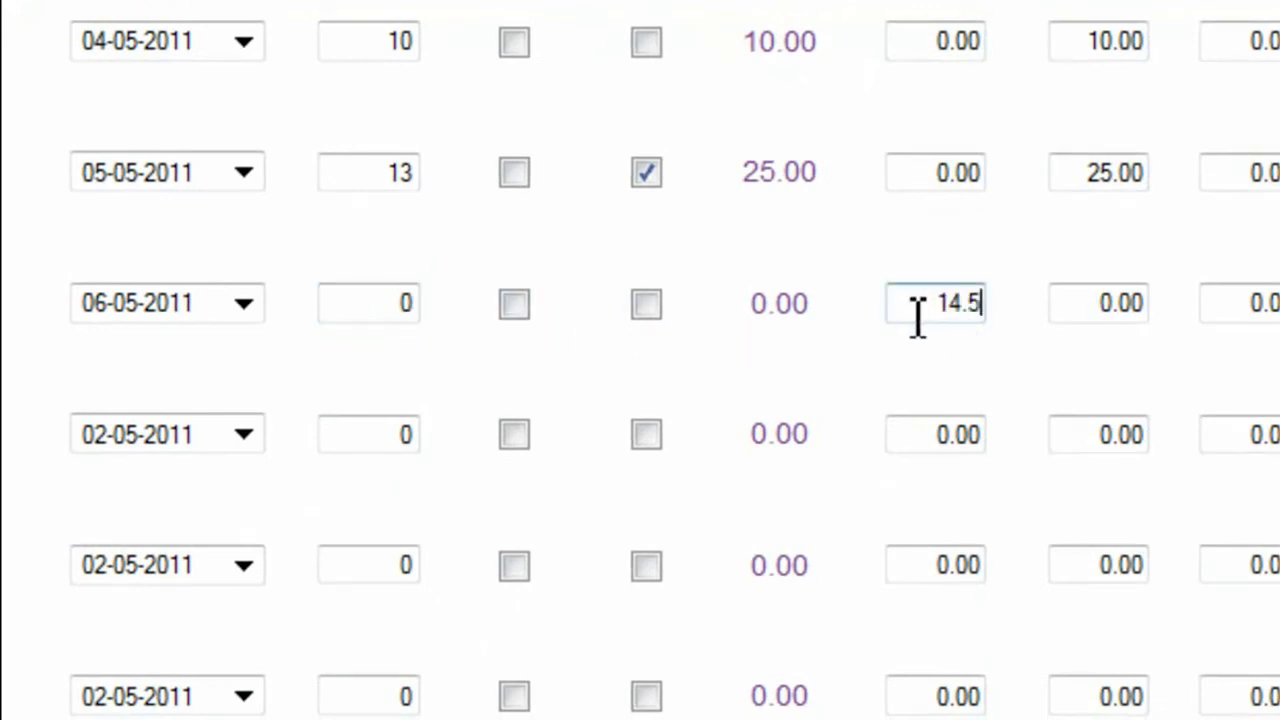
pyautogui.write('5')
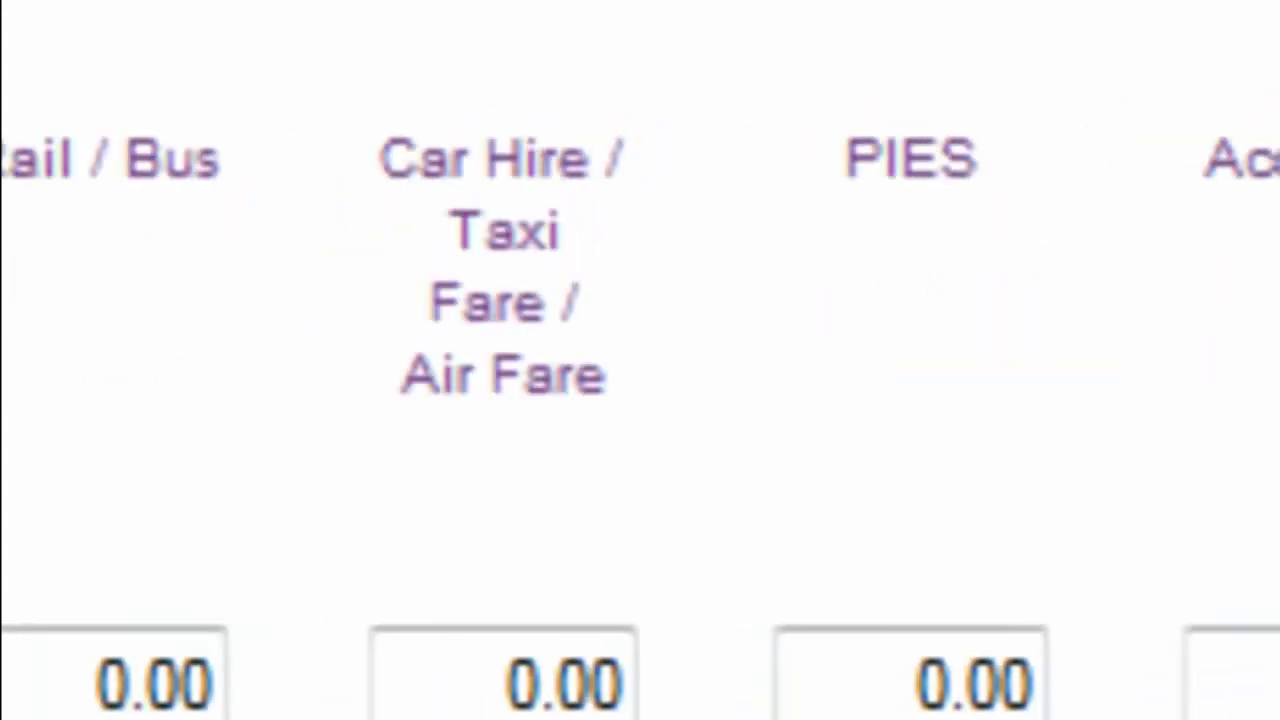
pyautogui.click(1014, 694)
pyautogui.write('4')
pyautogui.press('Tab')
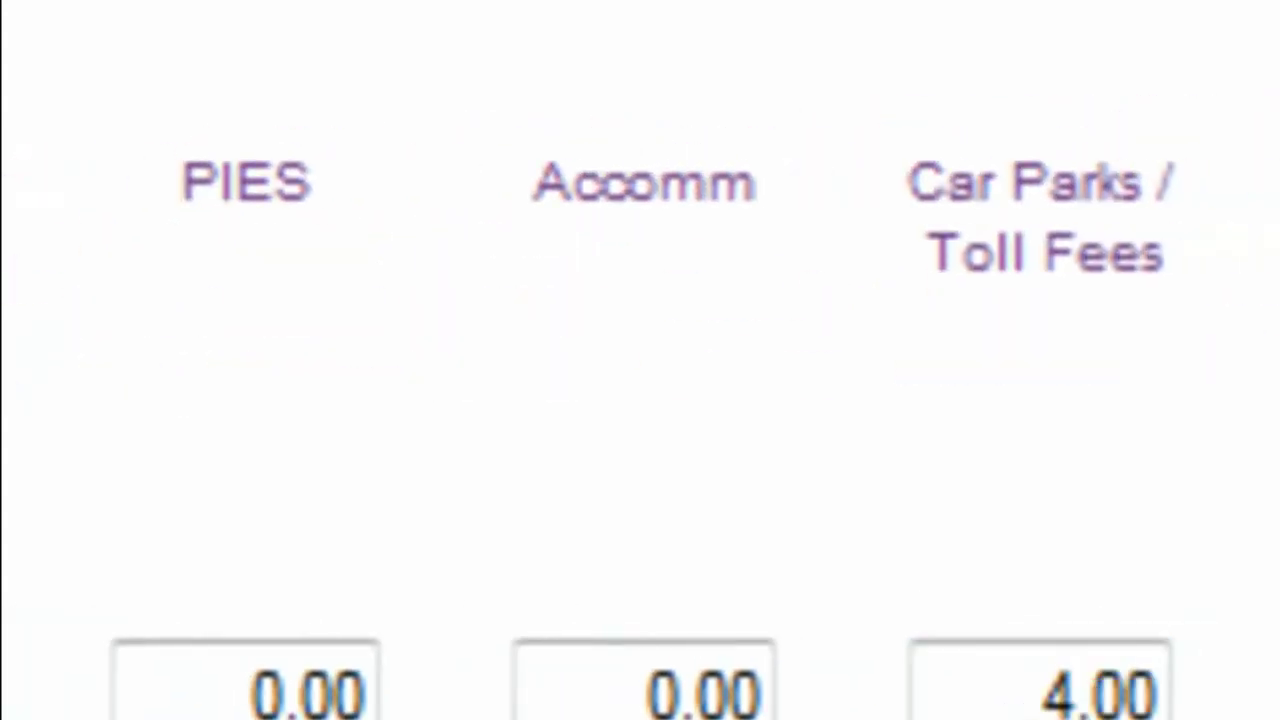
pyautogui.click(663, 620)
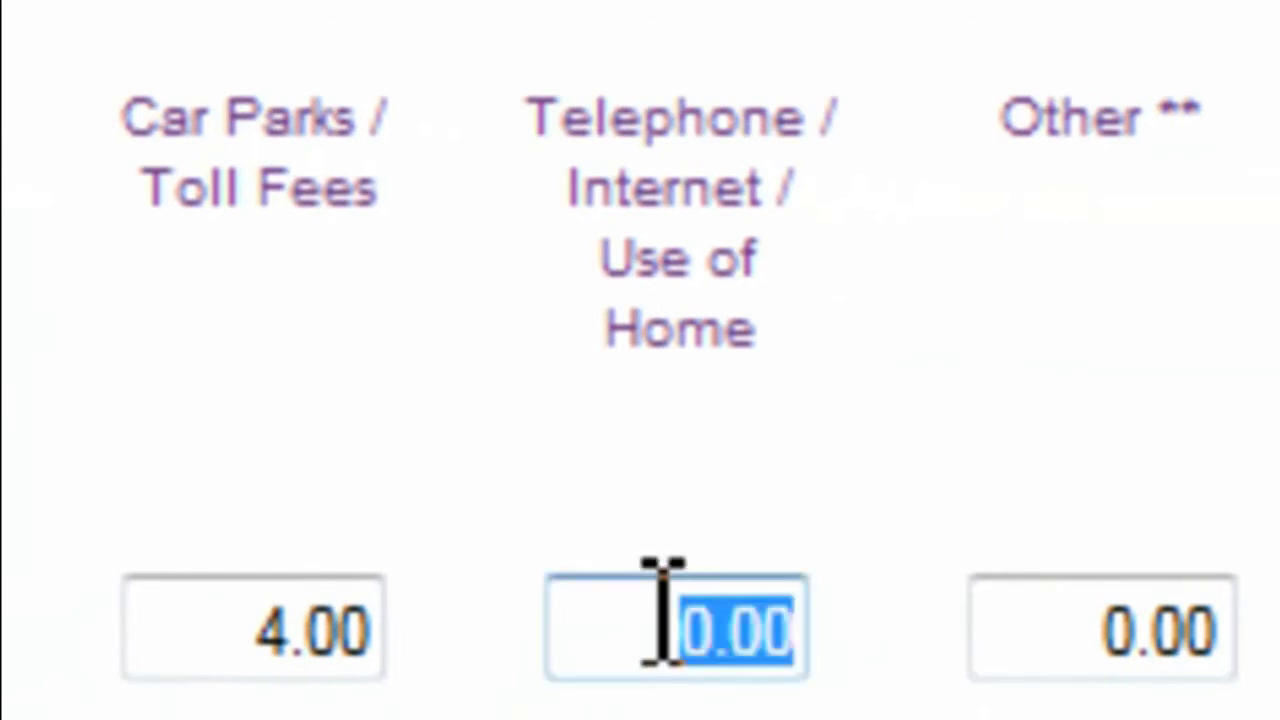
pyautogui.write('1.20')
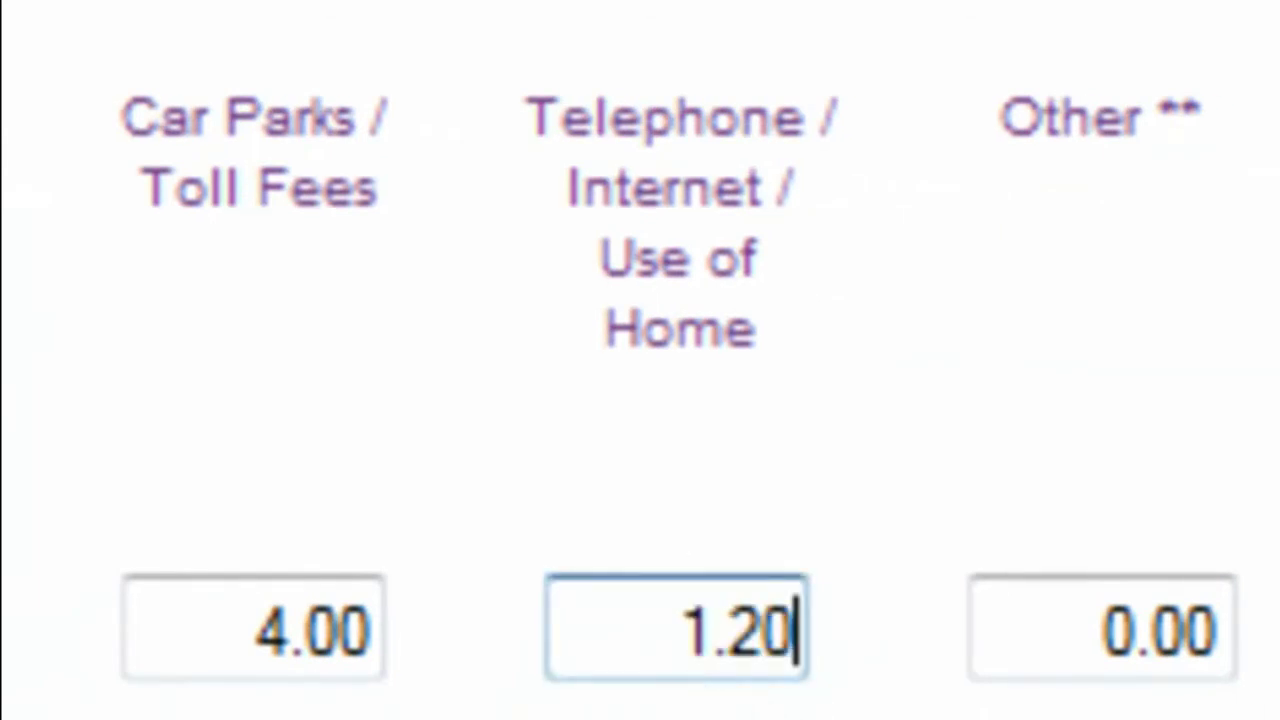
pyautogui.press('Tab')
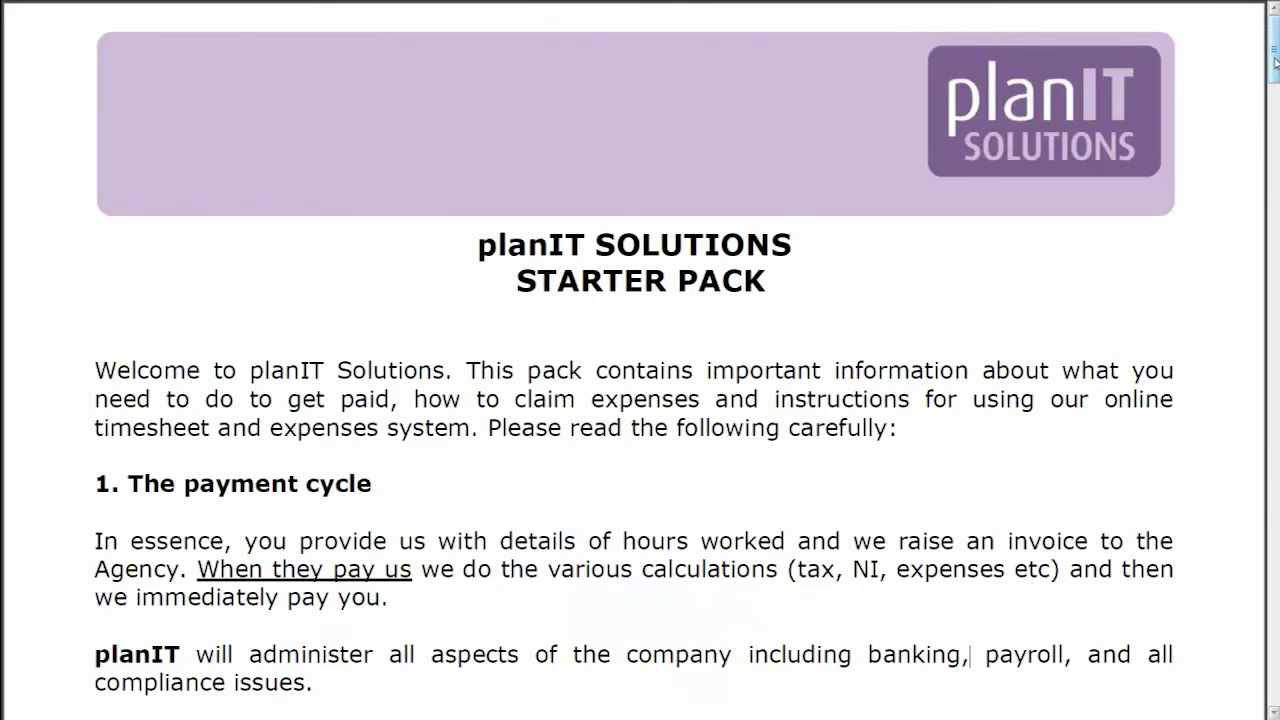
pyautogui.scroll(-20, 640, 360)
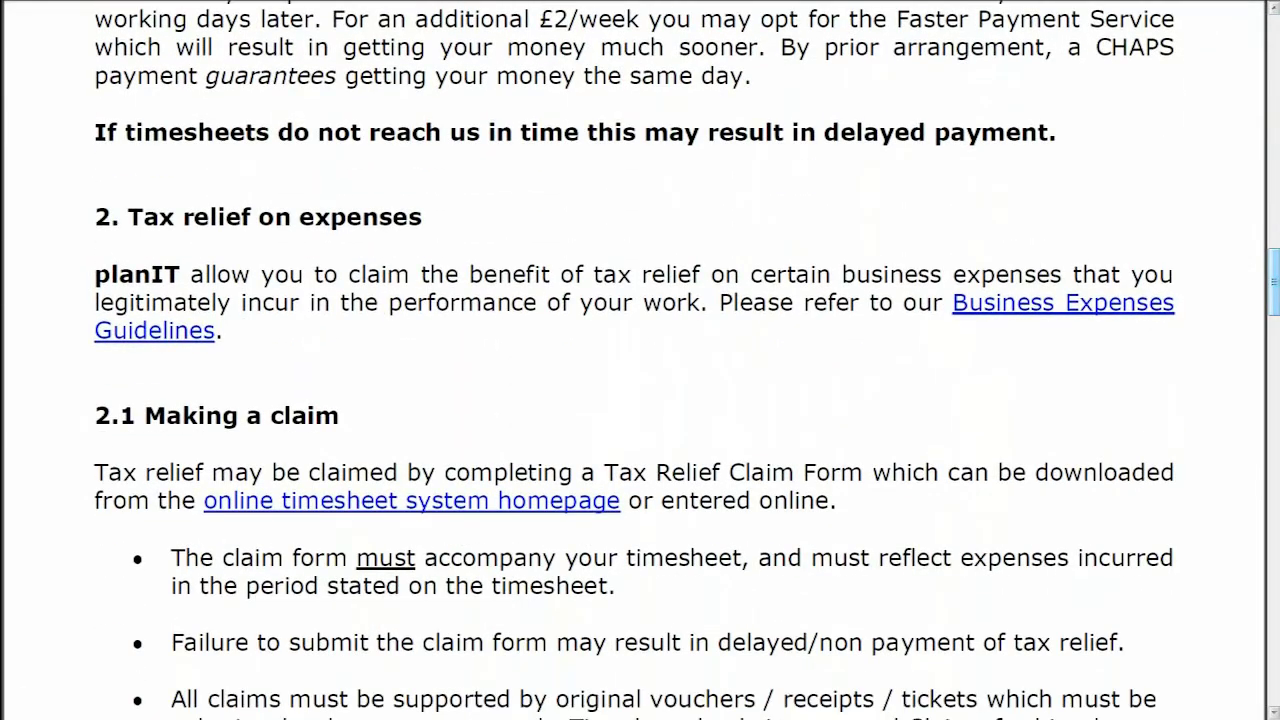
# Open the Business Expenses Guidelines PDF and scroll through it.
pyautogui.click(985, 304)
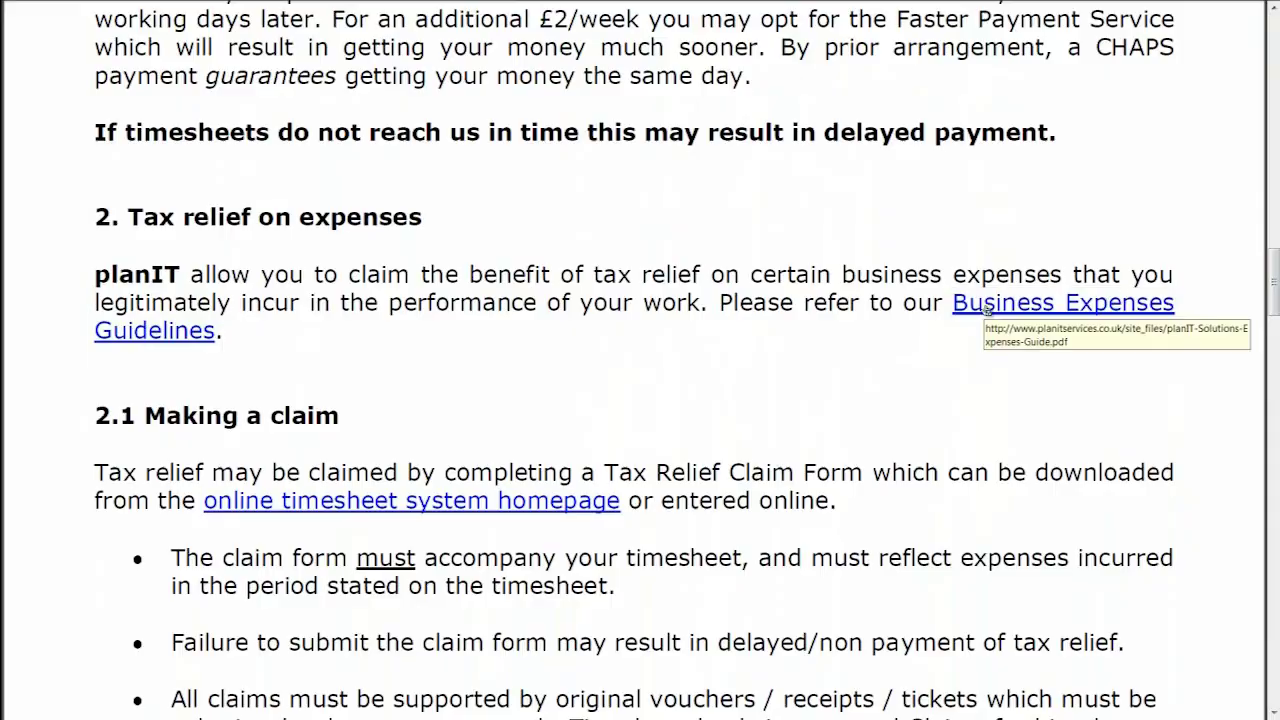
pyautogui.scroll(-3, 1273, 66)
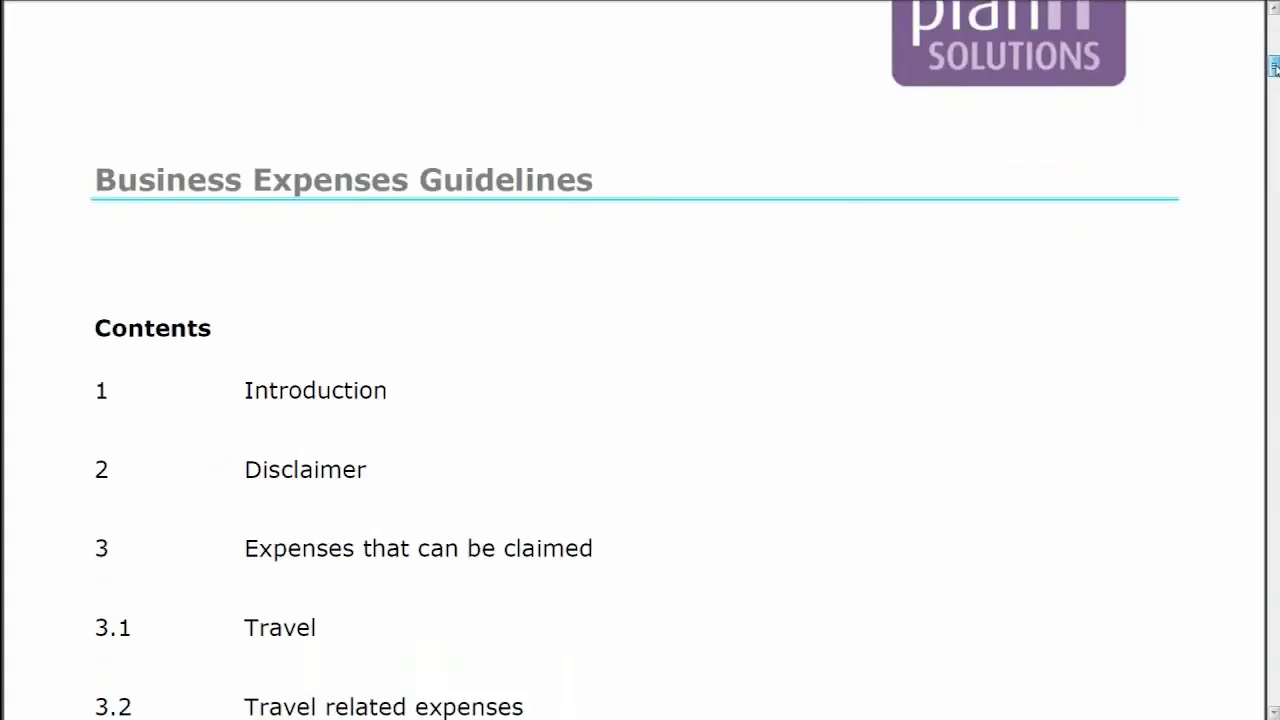
pyautogui.scroll(2, 1273, 66)
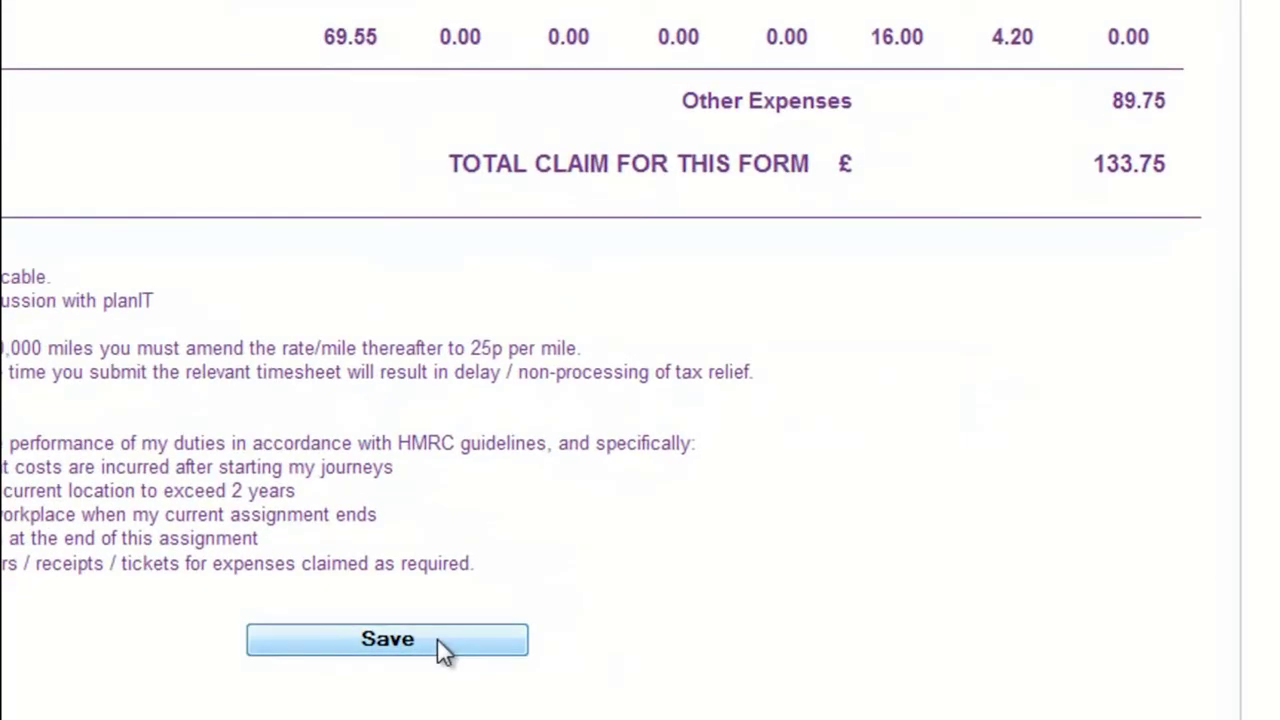
# Save the £133.75 claim form and check it in the View Time & Expense list.
pyautogui.click(437, 638)
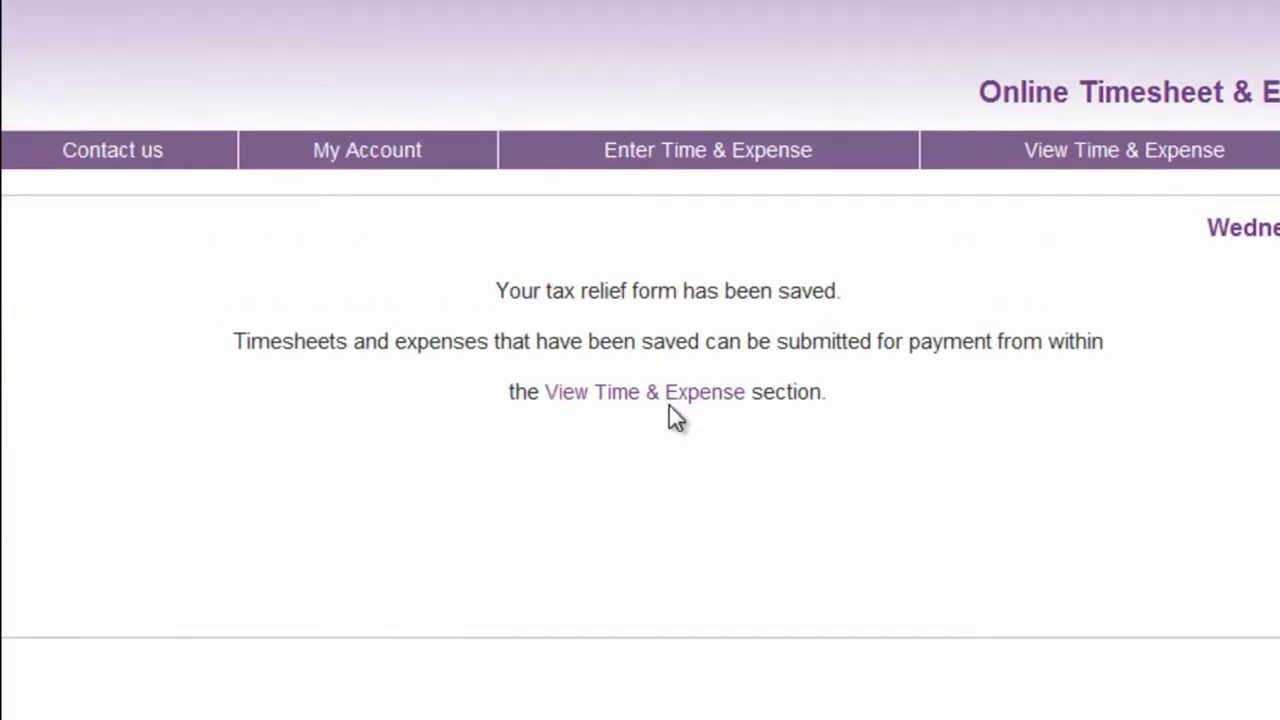
pyautogui.click(693, 395)
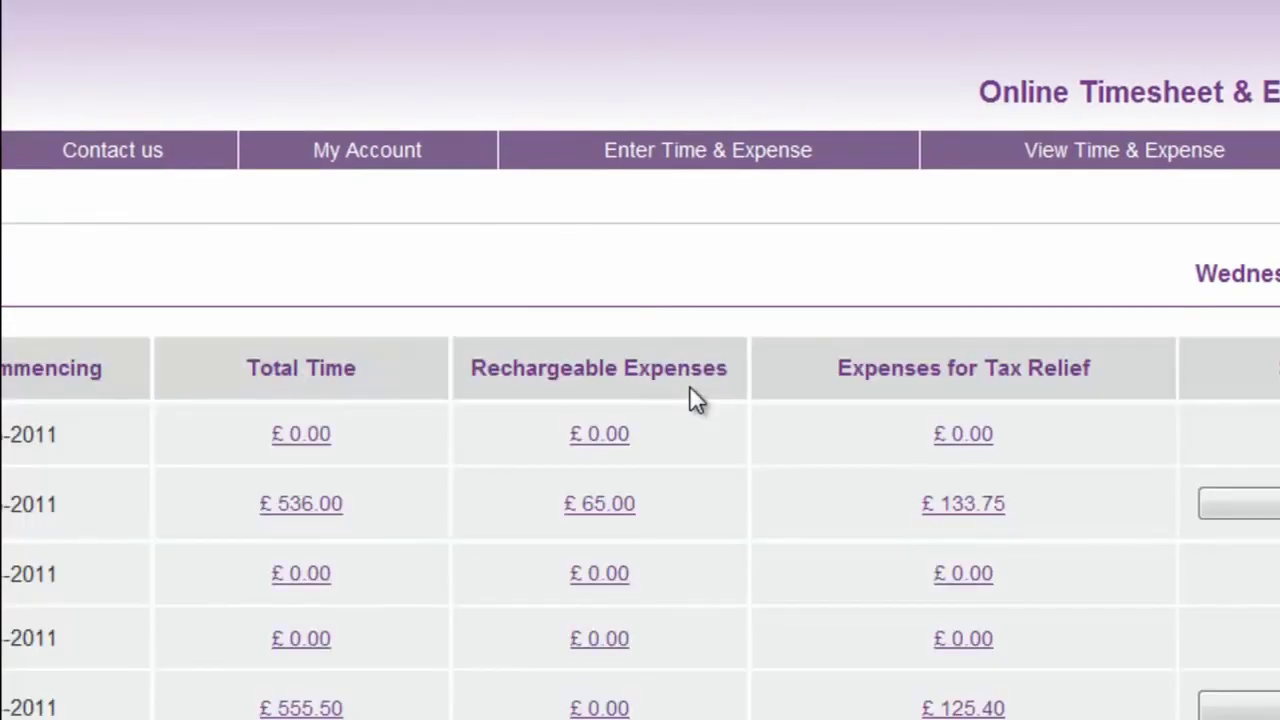